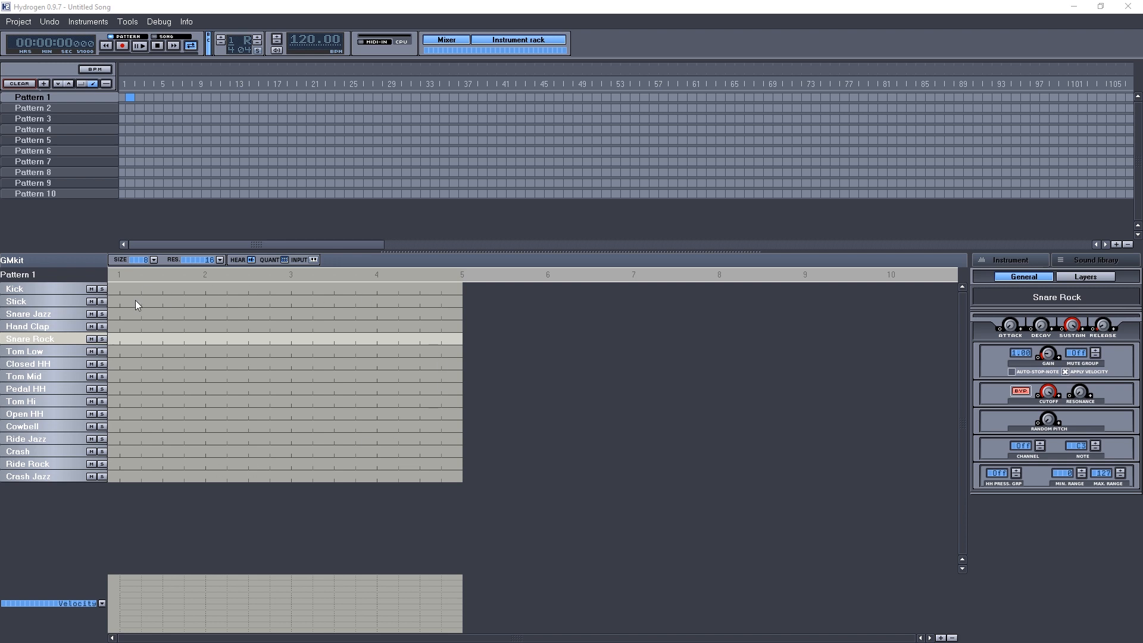
Preview several drum sounds by toggling notes on and off at the pattern's first step.
{"action": "left_click", "coordinate": [120, 364]}
{"action": "left_click", "coordinate": [118, 362]}
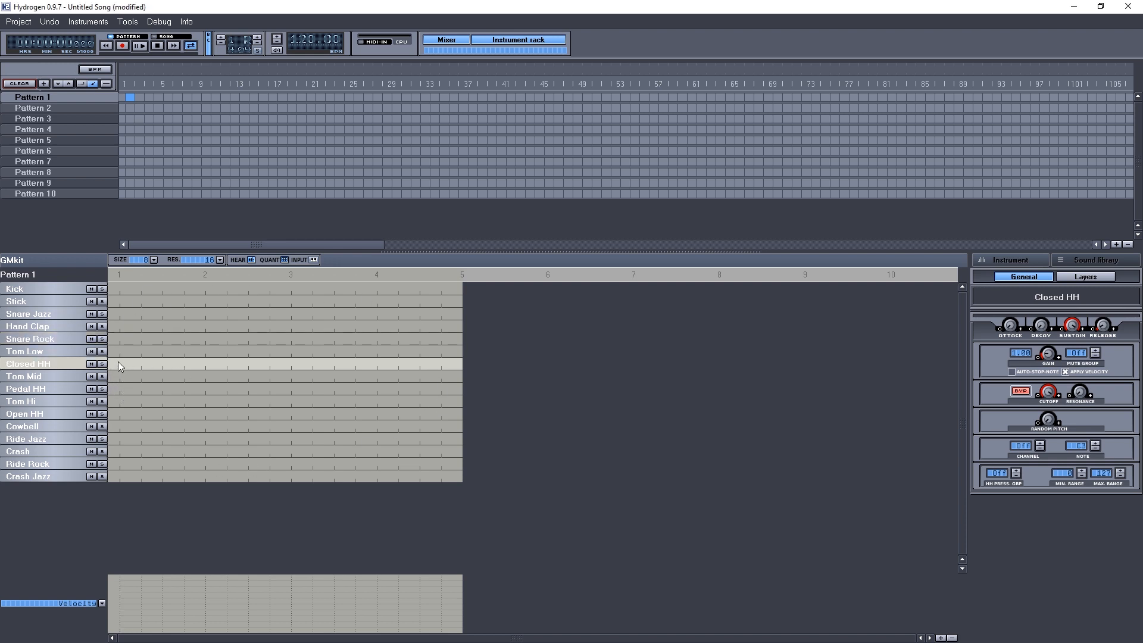
{"action": "left_click", "coordinate": [120, 352]}
{"action": "left_click", "coordinate": [120, 353]}
{"action": "left_click", "coordinate": [120, 341]}
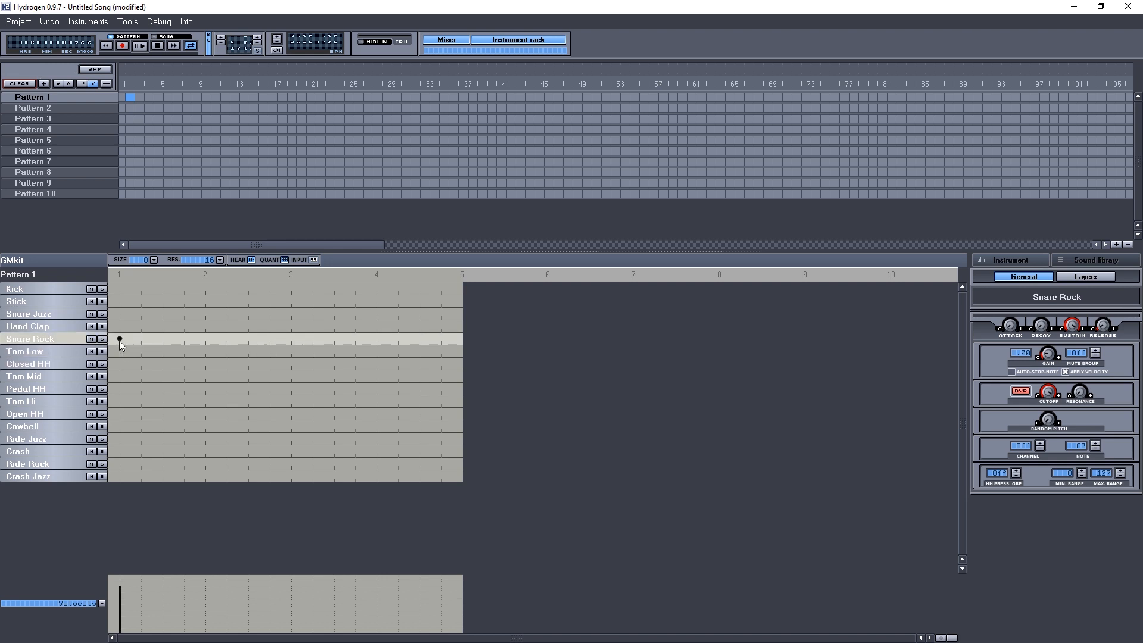
{"action": "left_click", "coordinate": [119, 340]}
{"action": "double_click", "coordinate": [119, 328]}
{"action": "left_click", "coordinate": [119, 316]}
{"action": "left_click", "coordinate": [119, 316]}
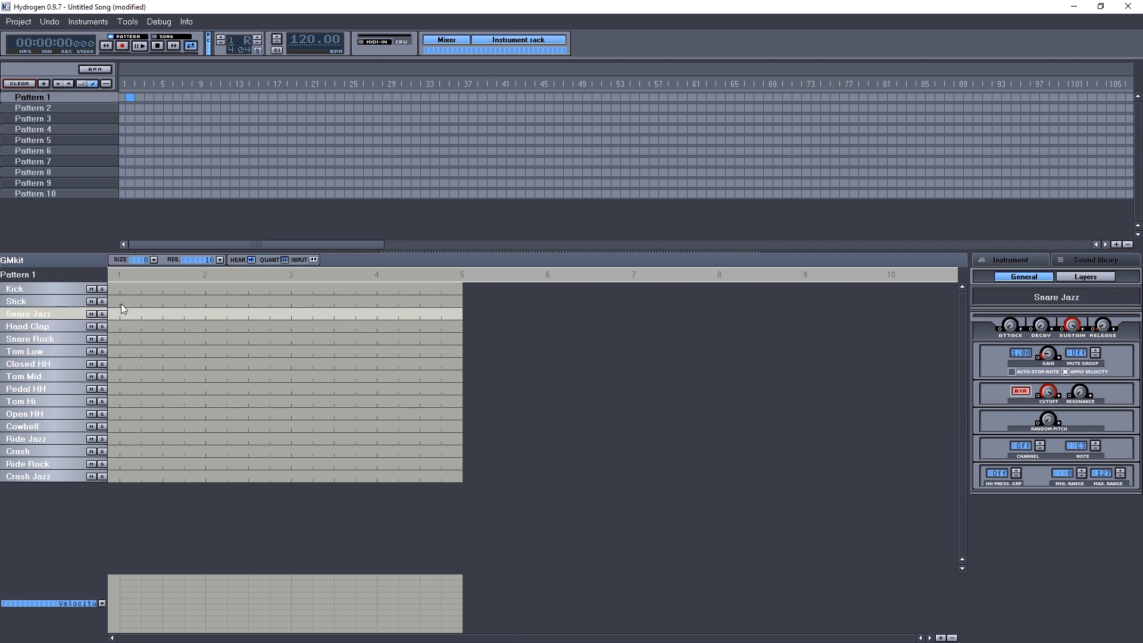
{"action": "double_click", "coordinate": [120, 303]}
{"action": "double_click", "coordinate": [120, 291]}
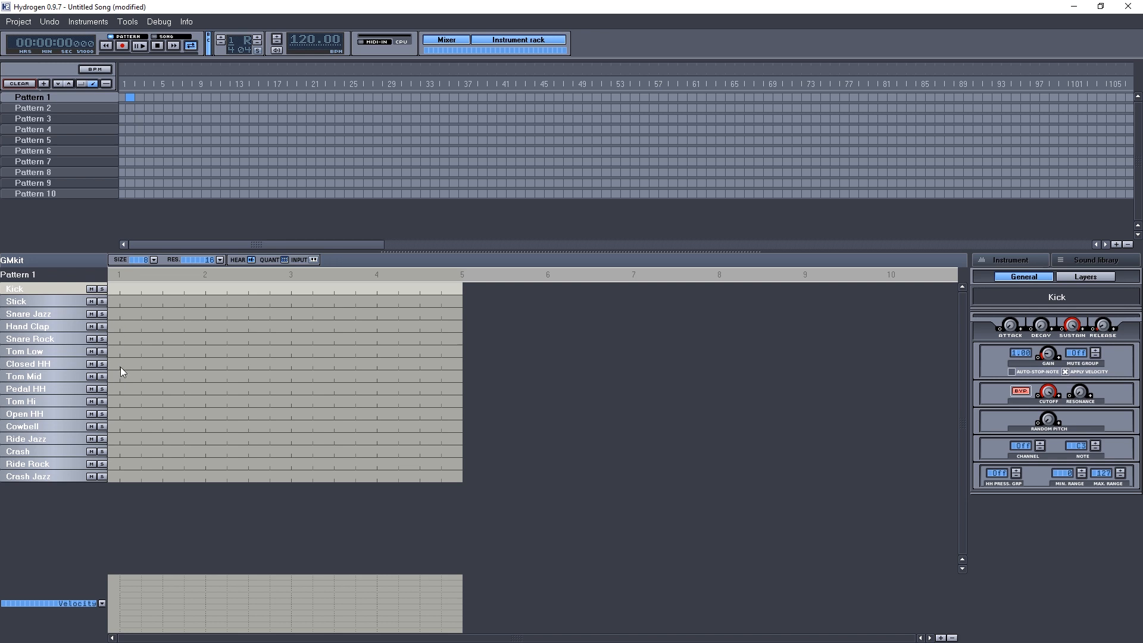
Set the pattern grid resolution to 8.
{"action": "left_click", "coordinate": [217, 261]}
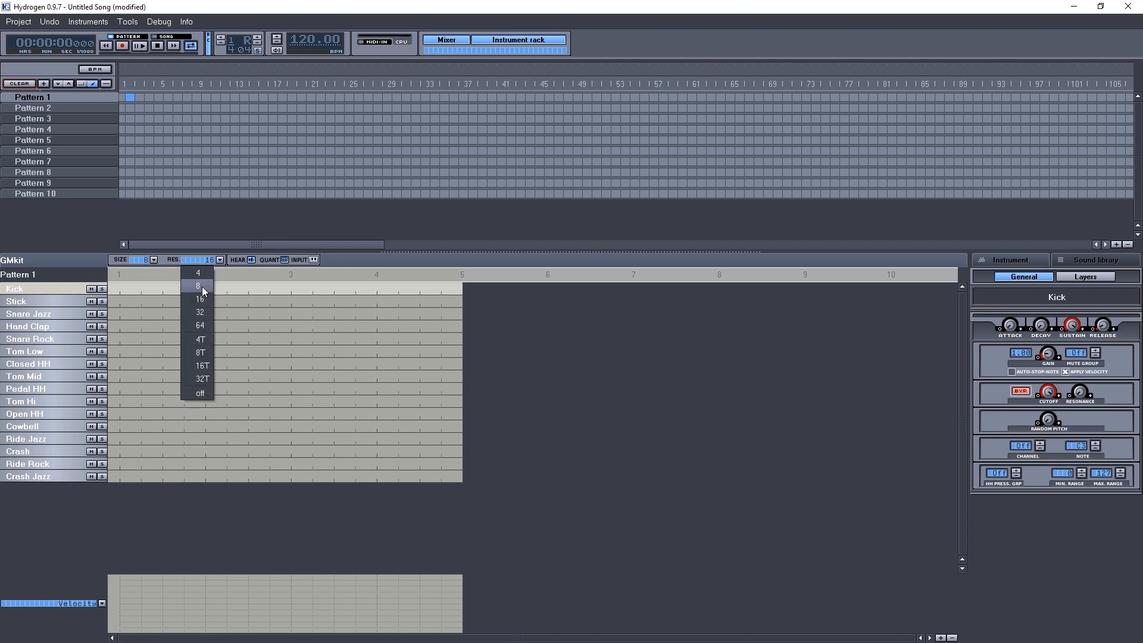
{"action": "left_click", "coordinate": [201, 287]}
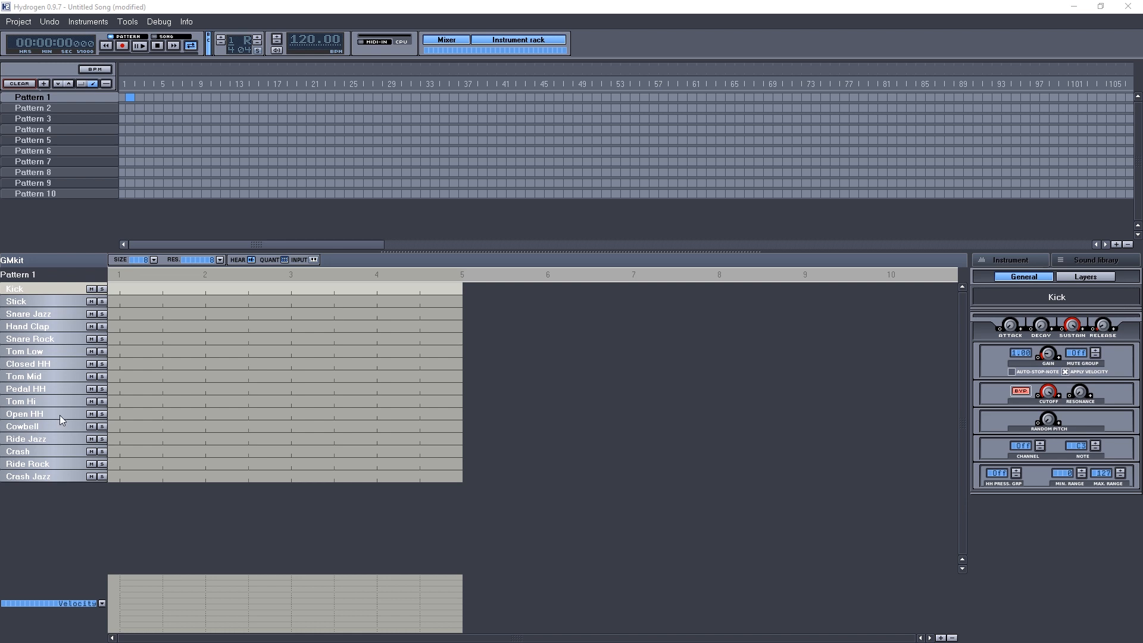
Place Closed HH notes on every eighth-note step across the bar.
{"action": "left_click", "coordinate": [122, 364]}
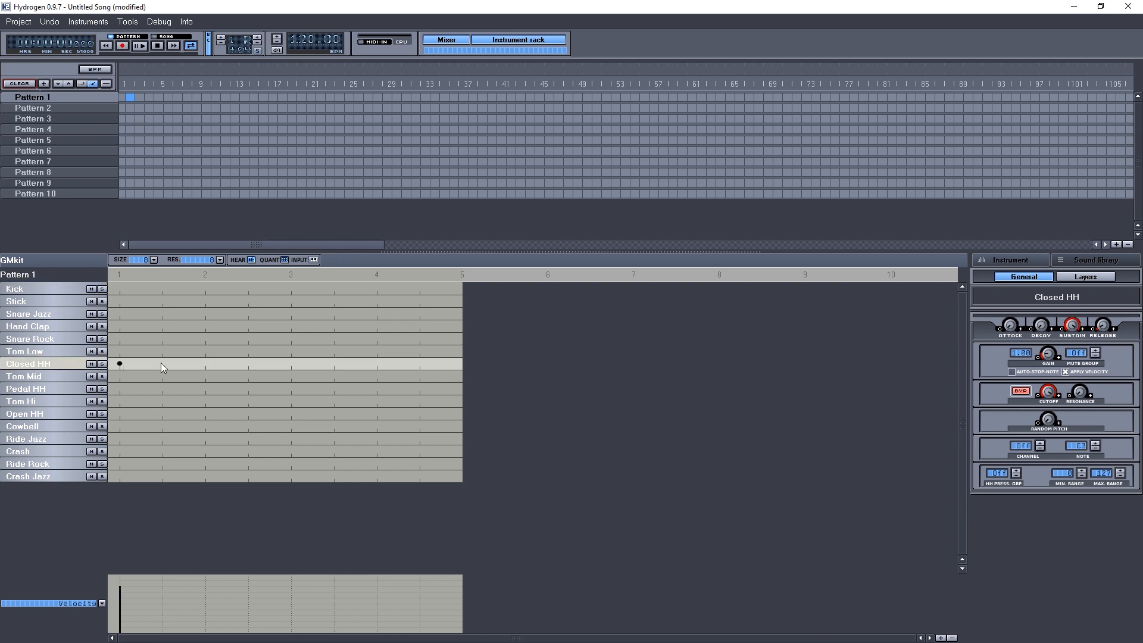
{"action": "left_click", "coordinate": [162, 363]}
{"action": "left_click", "coordinate": [204, 363]}
{"action": "left_click", "coordinate": [248, 363]}
{"action": "left_click", "coordinate": [285, 363]}
{"action": "left_click", "coordinate": [338, 363]}
{"action": "left_click", "coordinate": [378, 365]}
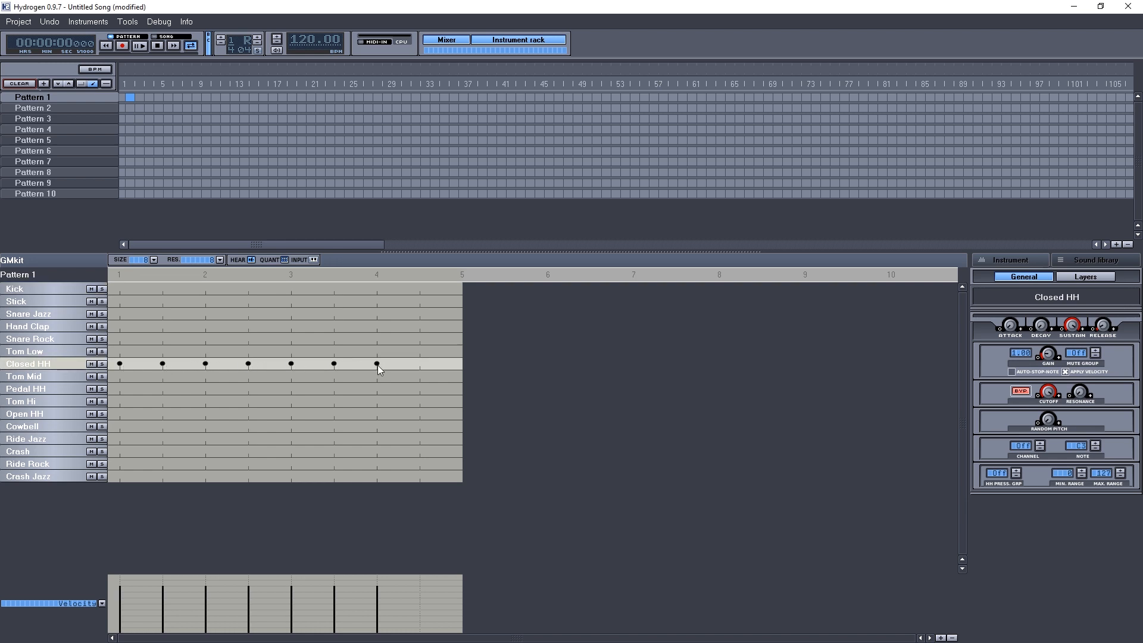
{"action": "left_click", "coordinate": [419, 364]}
Add Kick notes on beats 1, 3 and the and-of-3 and Snare Rock on beats 2 and 4, then play the pattern.
{"action": "left_click", "coordinate": [119, 288]}
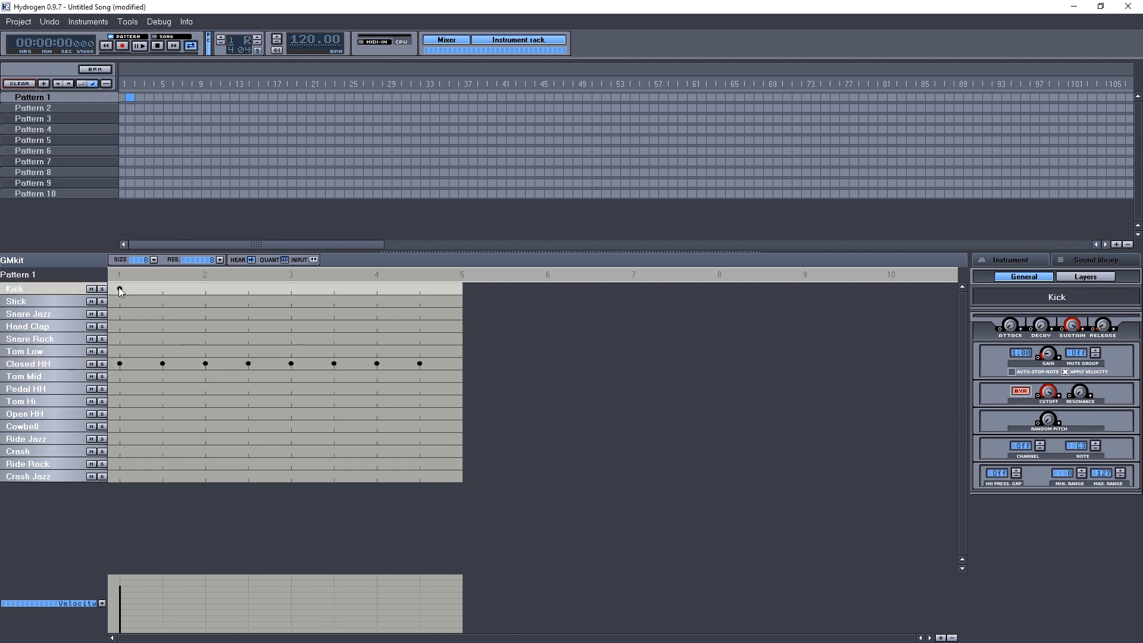
{"action": "left_click", "coordinate": [206, 338]}
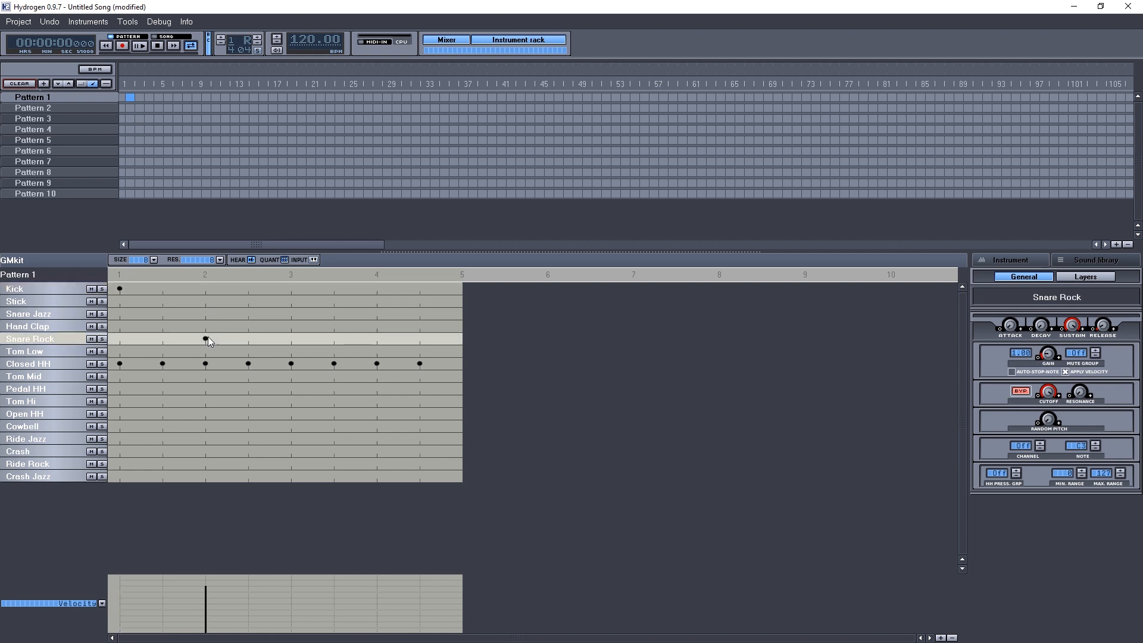
{"action": "left_click", "coordinate": [291, 289]}
{"action": "left_click", "coordinate": [334, 288]}
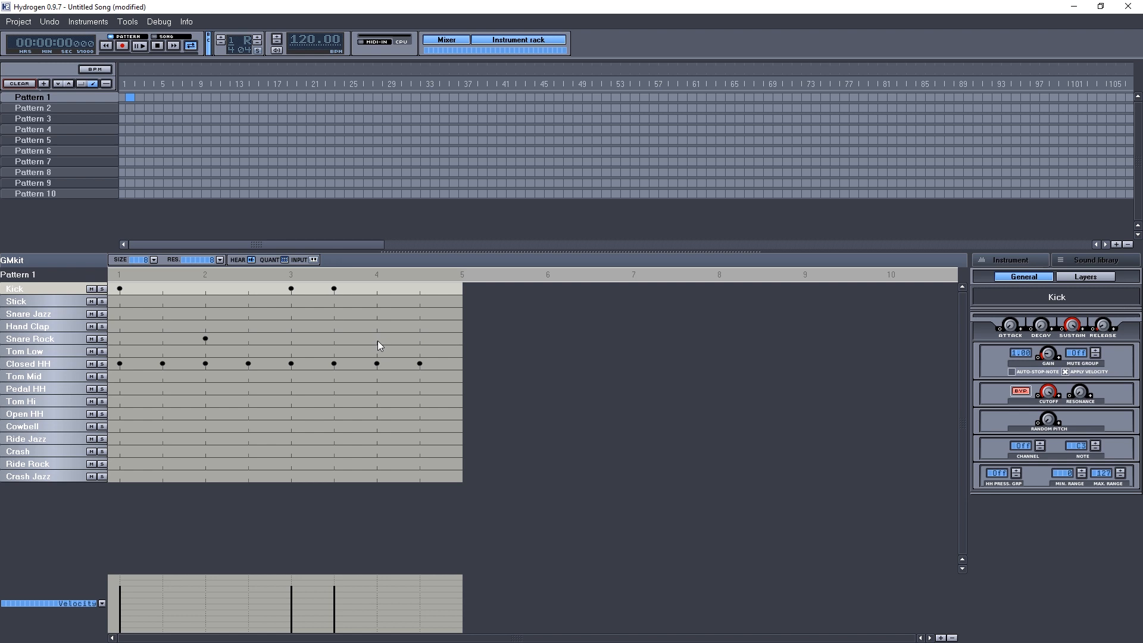
{"action": "left_click", "coordinate": [377, 339]}
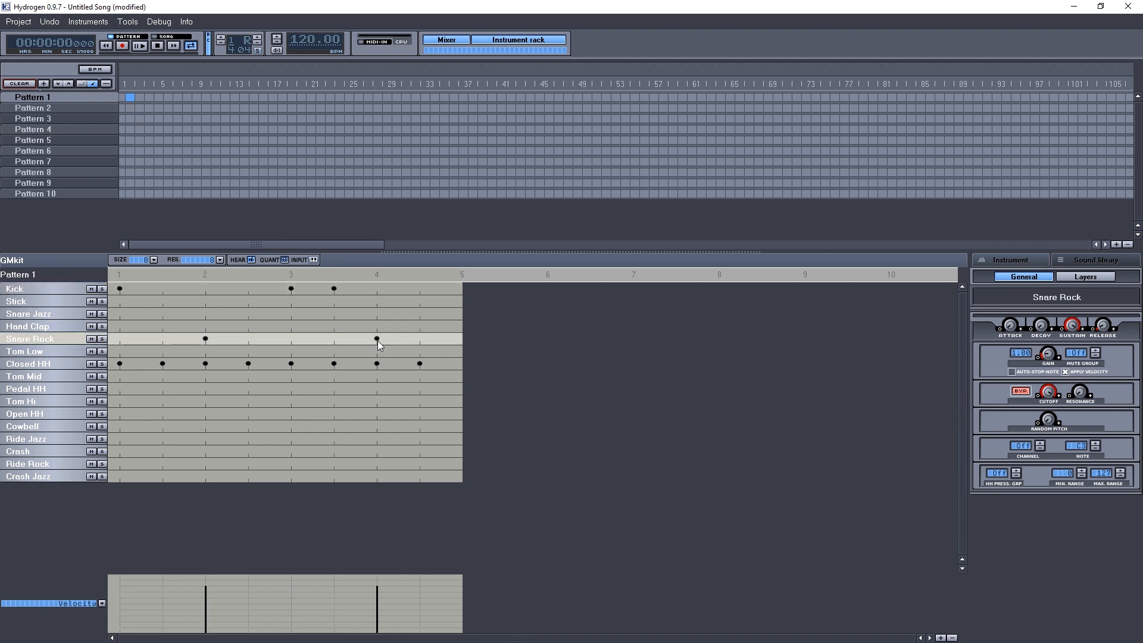
{"action": "left_click", "coordinate": [141, 48]}
{"action": "left_click", "coordinate": [157, 47]}
Replace the first closed hi-hat with a Pedal HH and the last with an Open HH, then play the pattern.
{"action": "left_click", "coordinate": [119, 363]}
{"action": "left_click", "coordinate": [119, 388]}
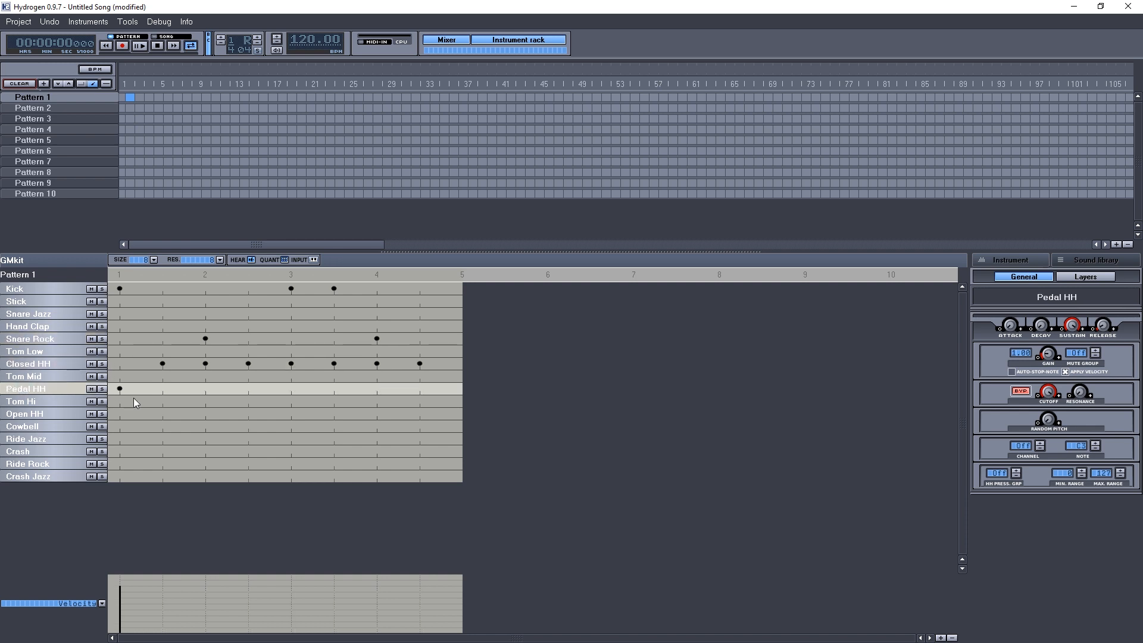
{"action": "left_click", "coordinate": [420, 363]}
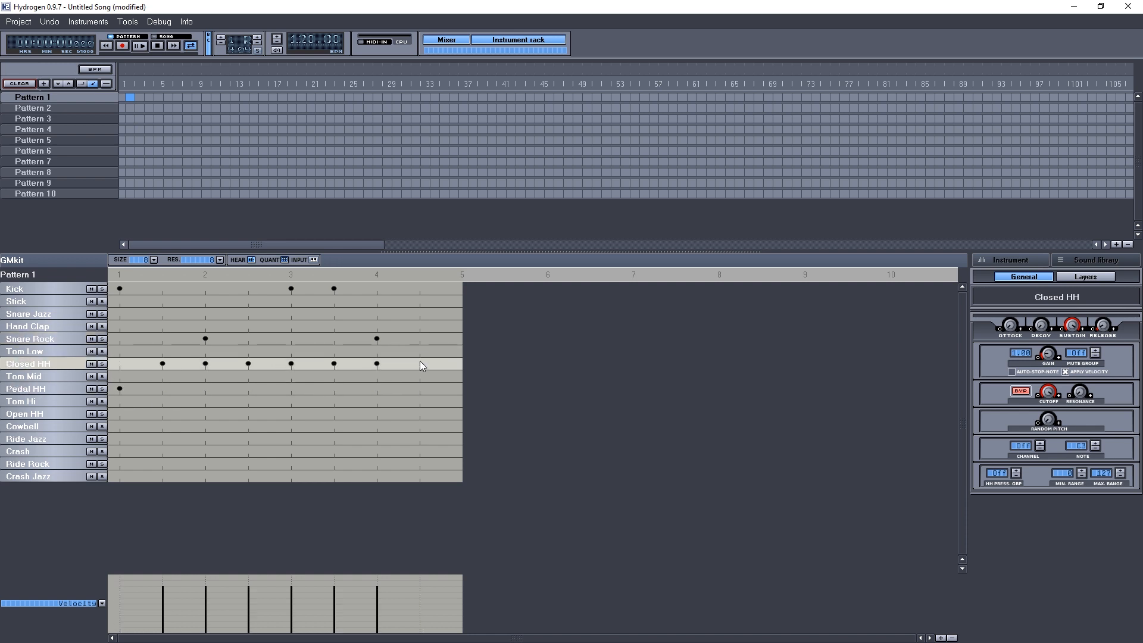
{"action": "left_click", "coordinate": [420, 414]}
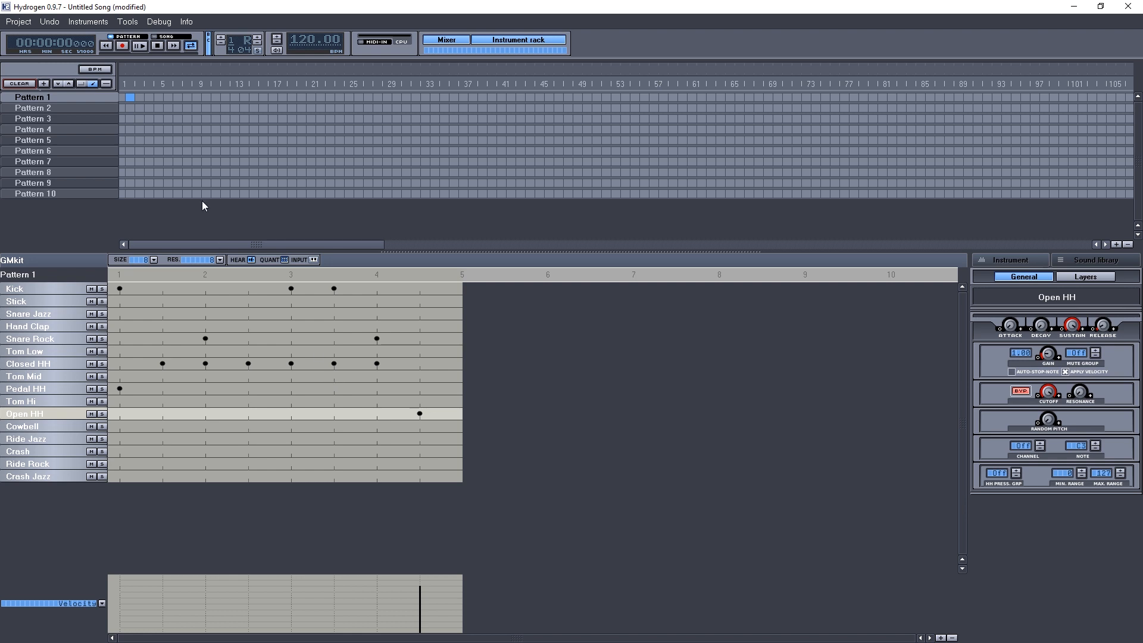
{"action": "left_click", "coordinate": [139, 46]}
{"action": "left_click", "coordinate": [157, 47]}
Switch to Pattern 2 and place Ride Rock notes on every eighth-note step.
{"action": "left_click", "coordinate": [67, 107]}
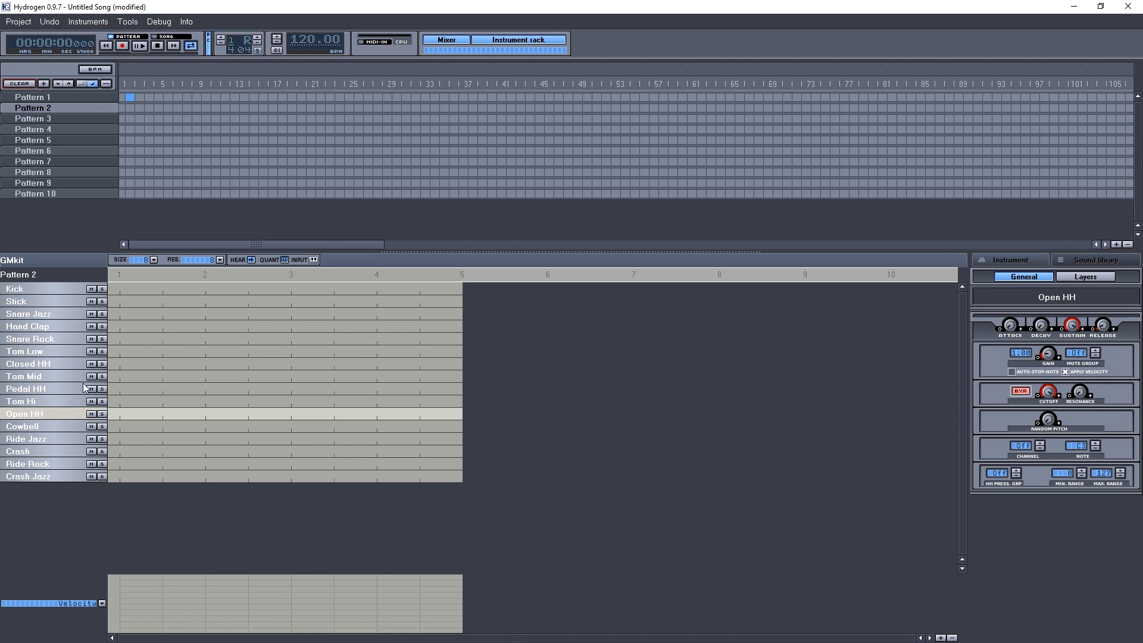
{"action": "left_click", "coordinate": [118, 463]}
{"action": "left_click", "coordinate": [163, 463]}
{"action": "left_click", "coordinate": [208, 464]}
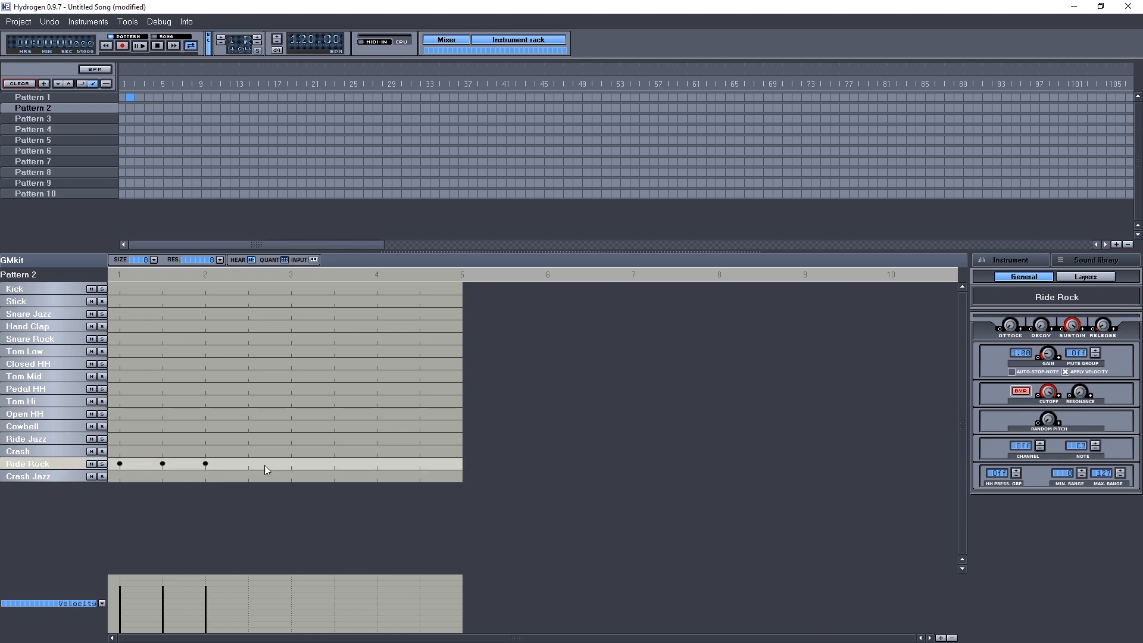
{"action": "left_click", "coordinate": [261, 464]}
{"action": "left_click", "coordinate": [291, 464]}
{"action": "left_click", "coordinate": [334, 465]}
{"action": "left_click", "coordinate": [376, 464]}
{"action": "left_click", "coordinate": [420, 464]}
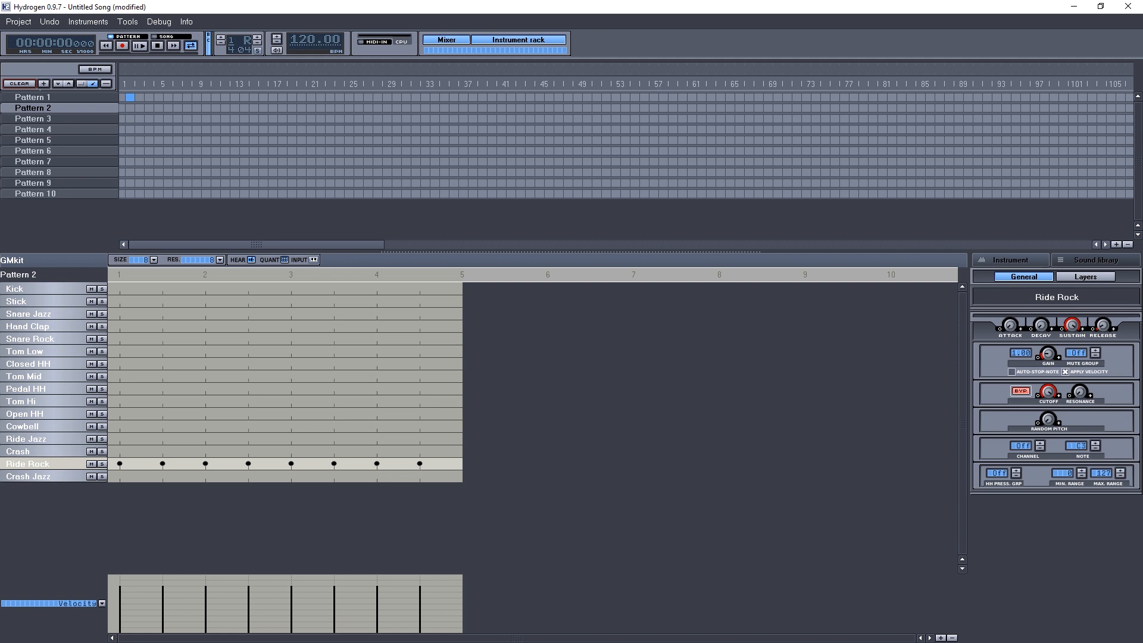
Program Kick notes on 1, 1½, 2½, 3, 4 and 4½ and Snare Rock on beats 2, 4 and 4½.
{"action": "left_click", "coordinate": [119, 289]}
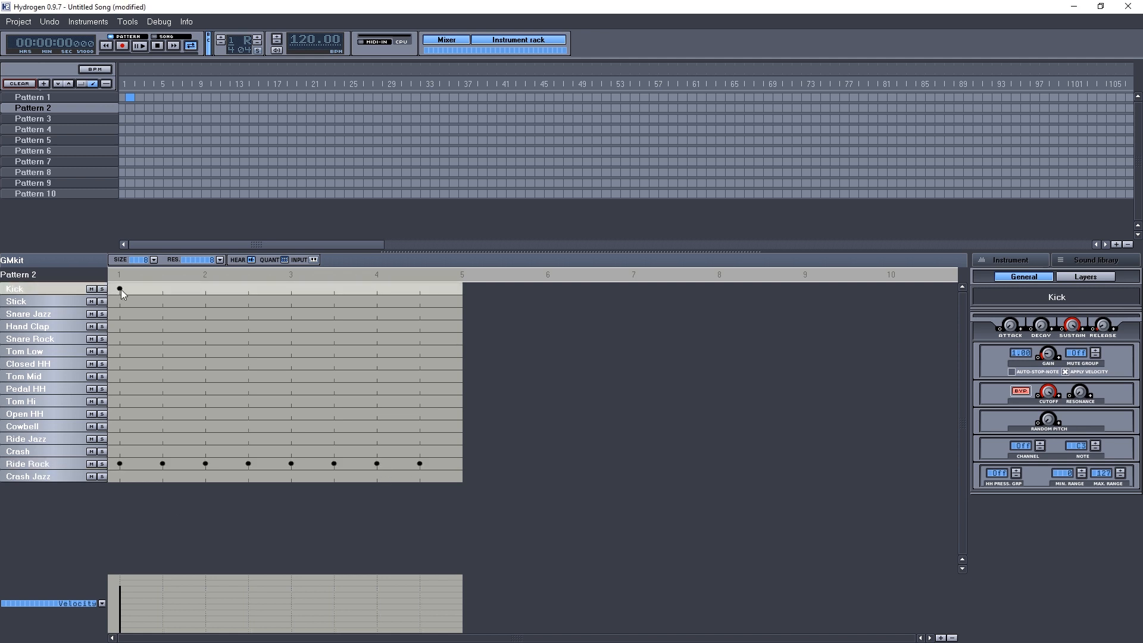
{"action": "left_click", "coordinate": [164, 289]}
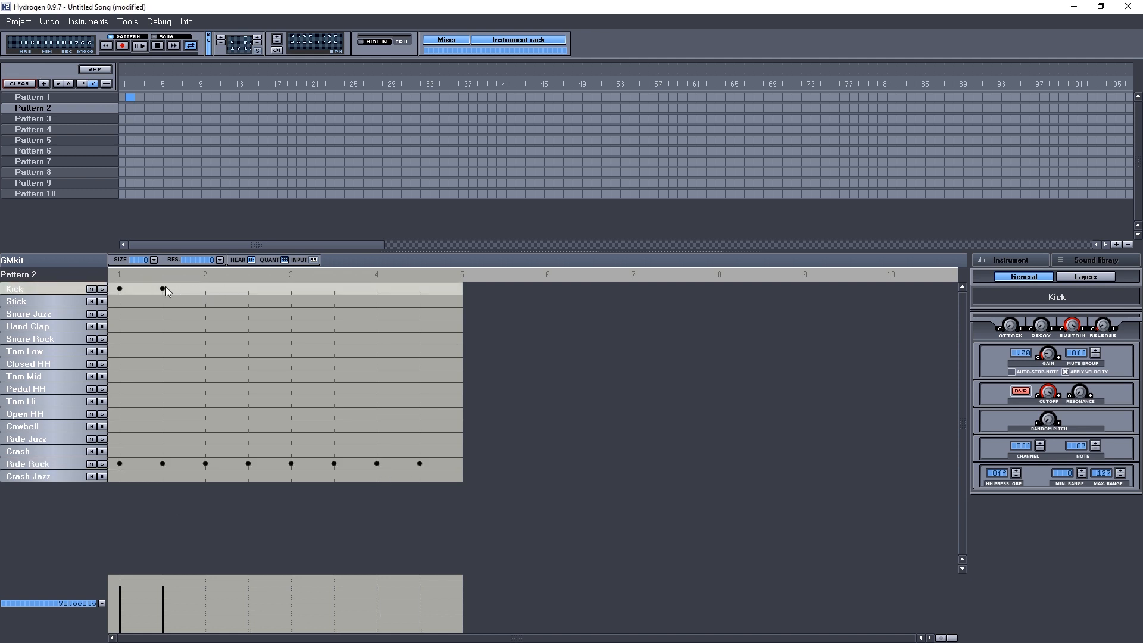
{"action": "left_click", "coordinate": [205, 340]}
{"action": "left_click", "coordinate": [249, 290]}
{"action": "left_click", "coordinate": [297, 289]}
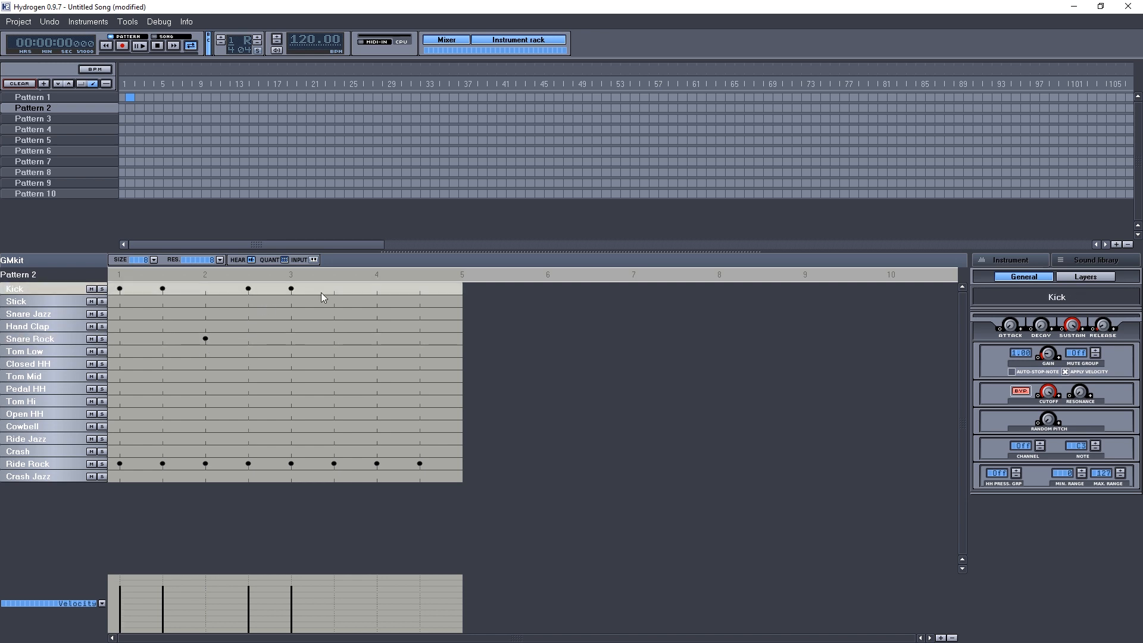
{"action": "left_click", "coordinate": [377, 289]}
{"action": "left_click", "coordinate": [377, 341]}
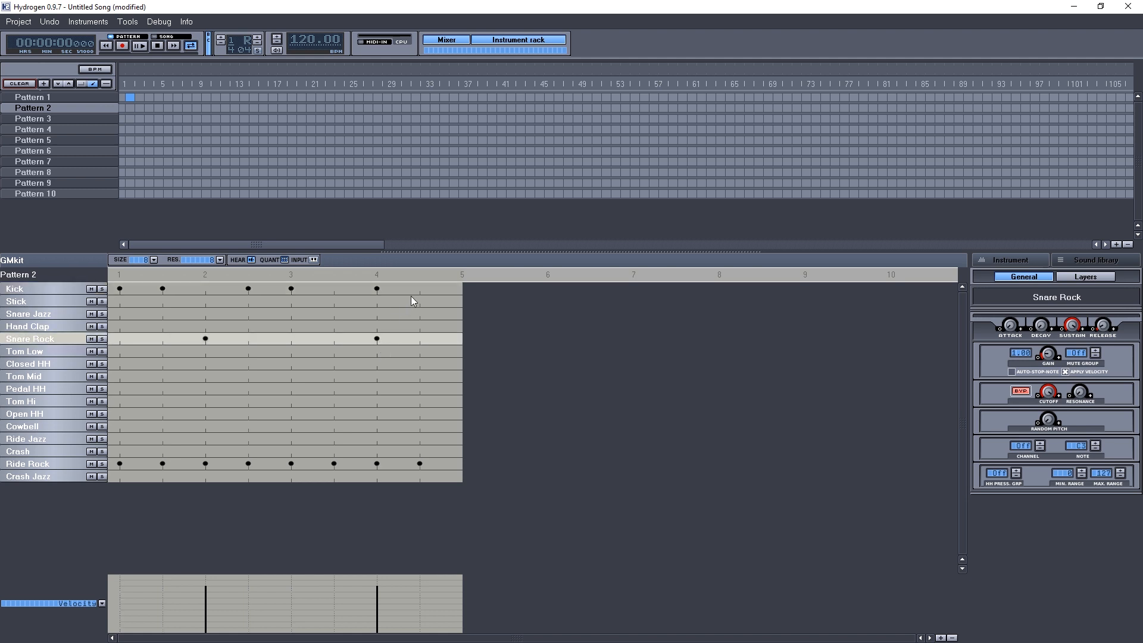
{"action": "left_click", "coordinate": [419, 289]}
{"action": "left_click", "coordinate": [420, 340]}
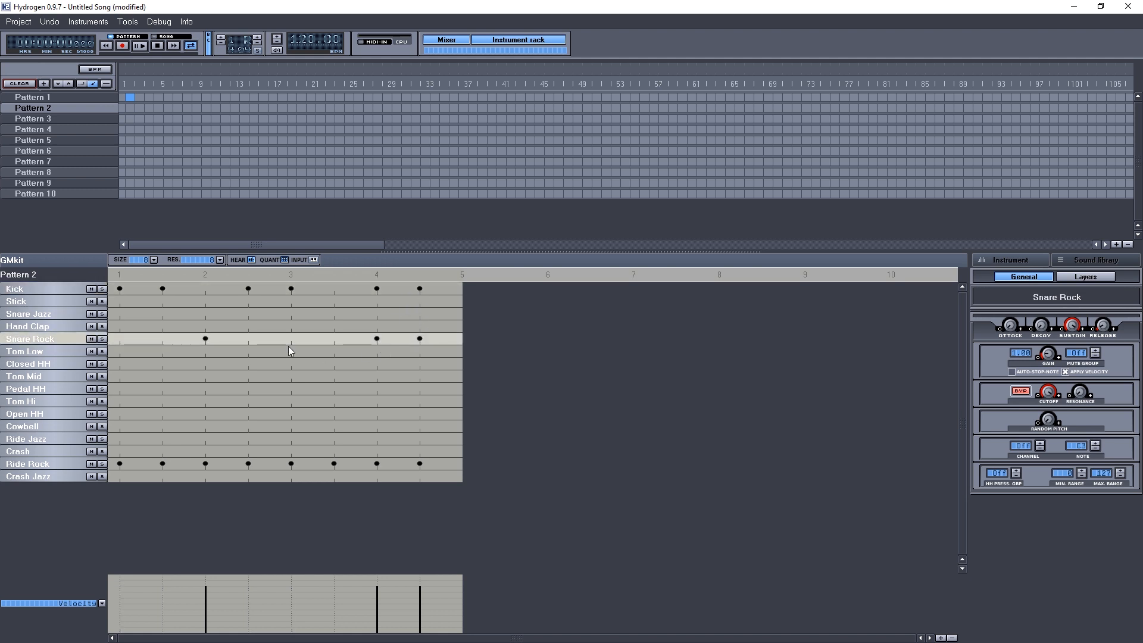
Switch the resolution to 16 and add a Snare Rock note on the bar's last sixteenth, then play the pattern.
{"action": "left_click", "coordinate": [220, 260]}
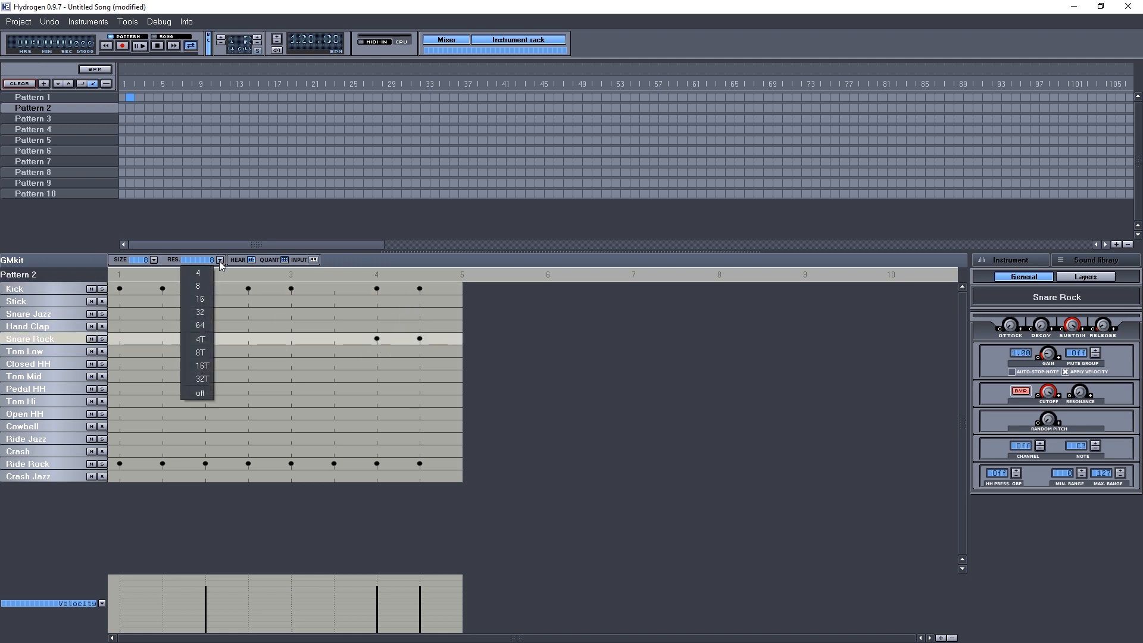
{"action": "left_click", "coordinate": [204, 299]}
{"action": "left_click", "coordinate": [441, 339]}
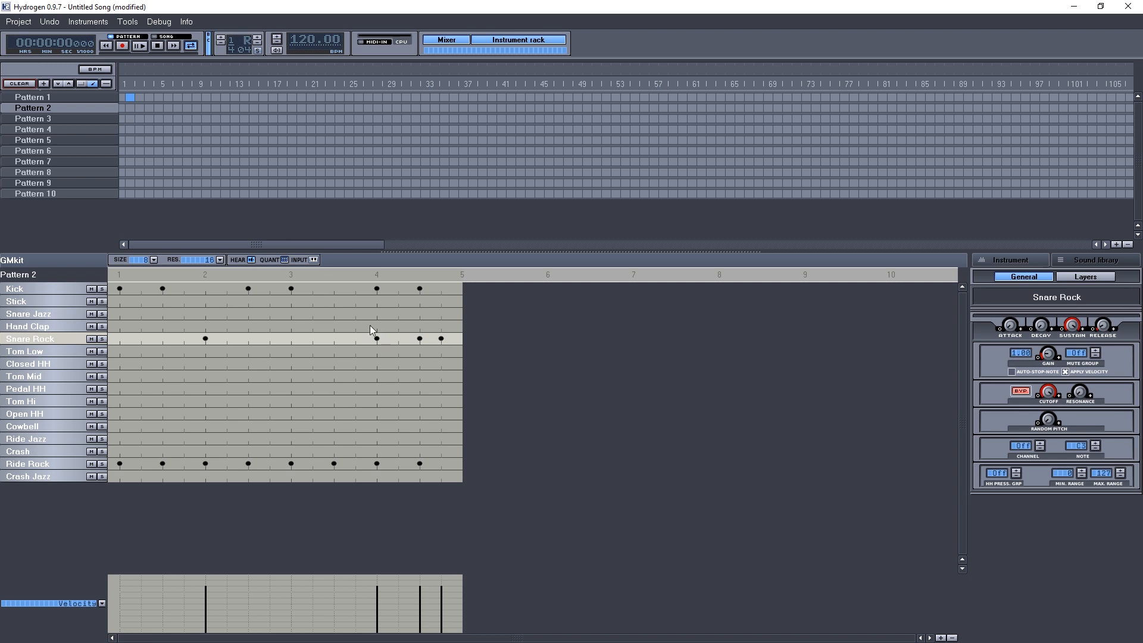
{"action": "left_click", "coordinate": [138, 46]}
{"action": "left_click", "coordinate": [158, 47]}
Copy Pattern 2 into a new pattern named Pattern 2#2.
{"action": "right_click", "coordinate": [80, 108]}
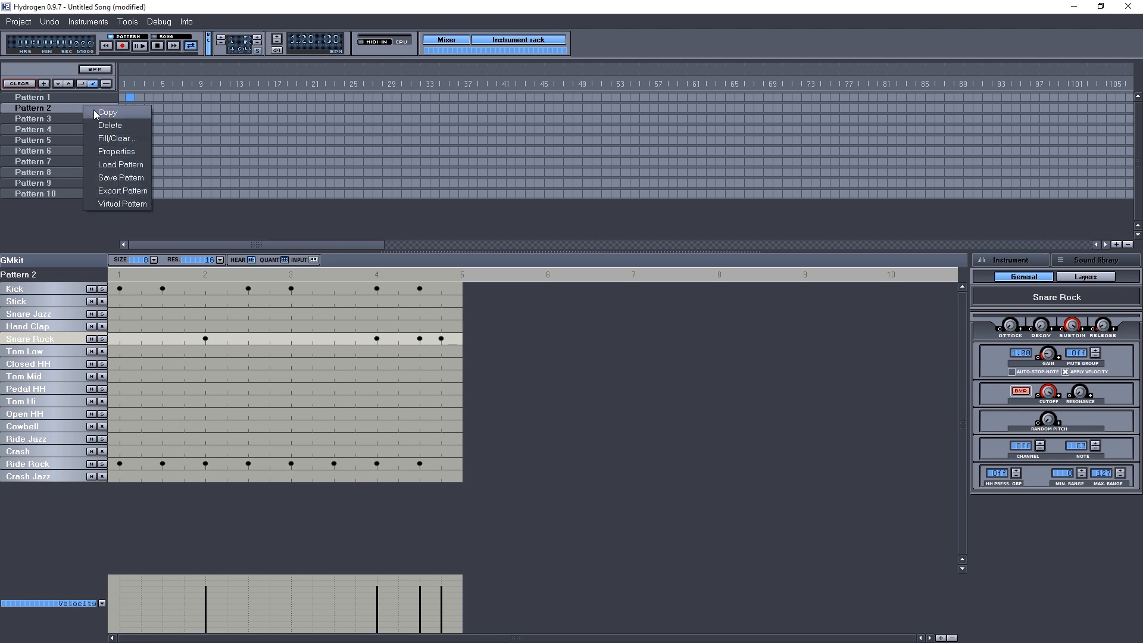
{"action": "left_click", "coordinate": [104, 146]}
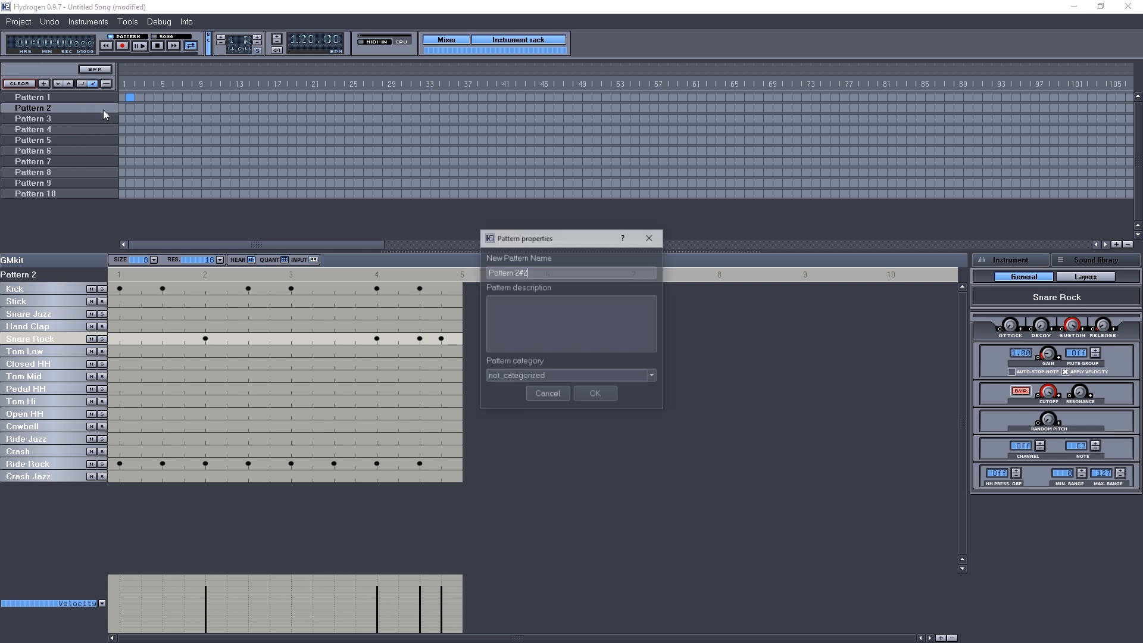
{"action": "left_click", "coordinate": [595, 395]}
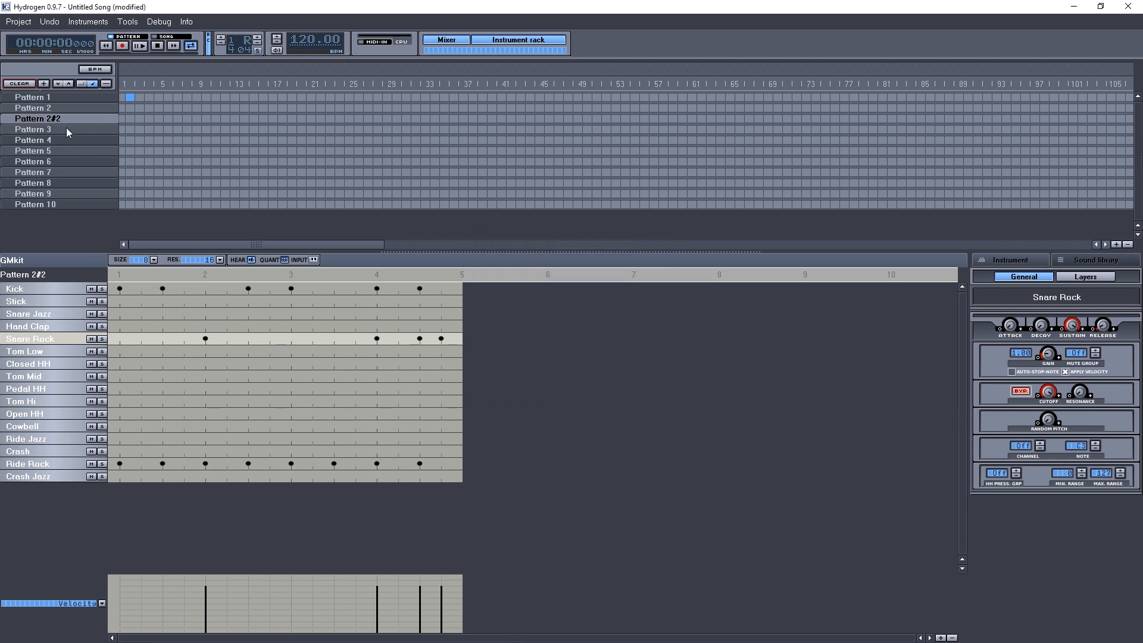
In Pattern 2#2, remove the final kick and the two final snare notes.
{"action": "left_click", "coordinate": [420, 288]}
{"action": "left_click", "coordinate": [420, 338]}
{"action": "left_click", "coordinate": [442, 338]}
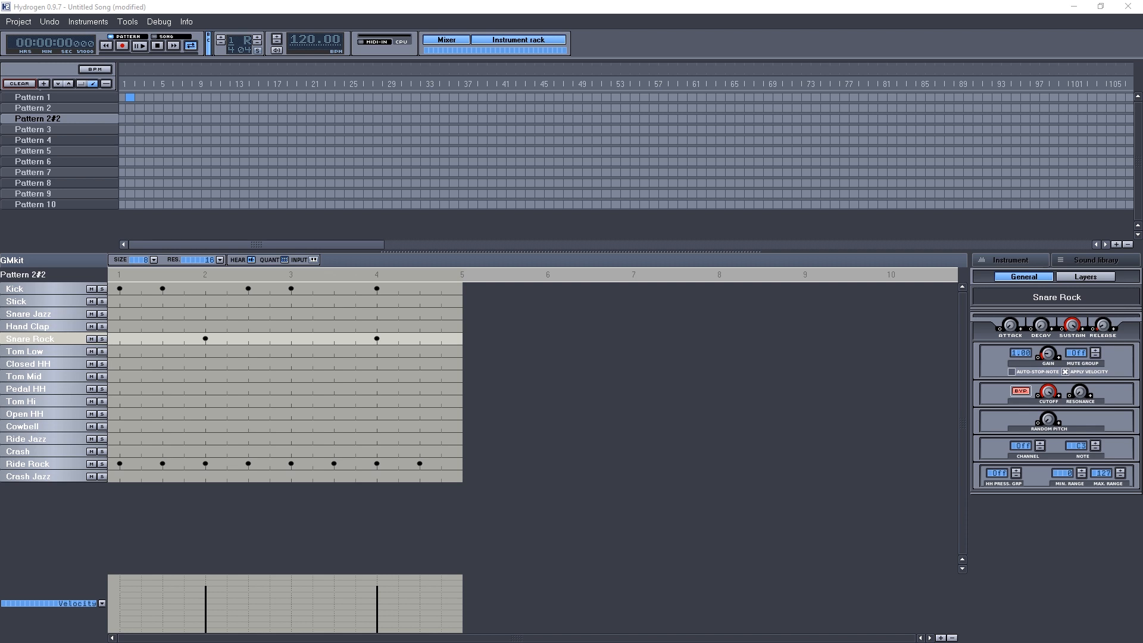
Set the resolution to 8T and add two Snare Rock triplet notes after beat 4.
{"action": "left_click", "coordinate": [219, 260]}
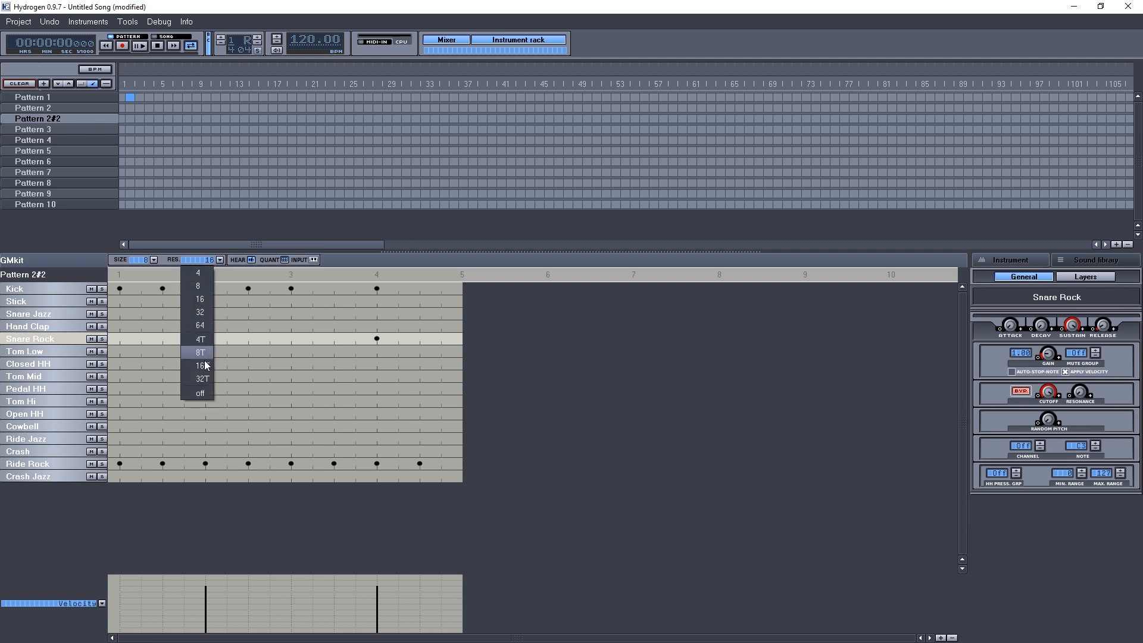
{"action": "left_click", "coordinate": [202, 365]}
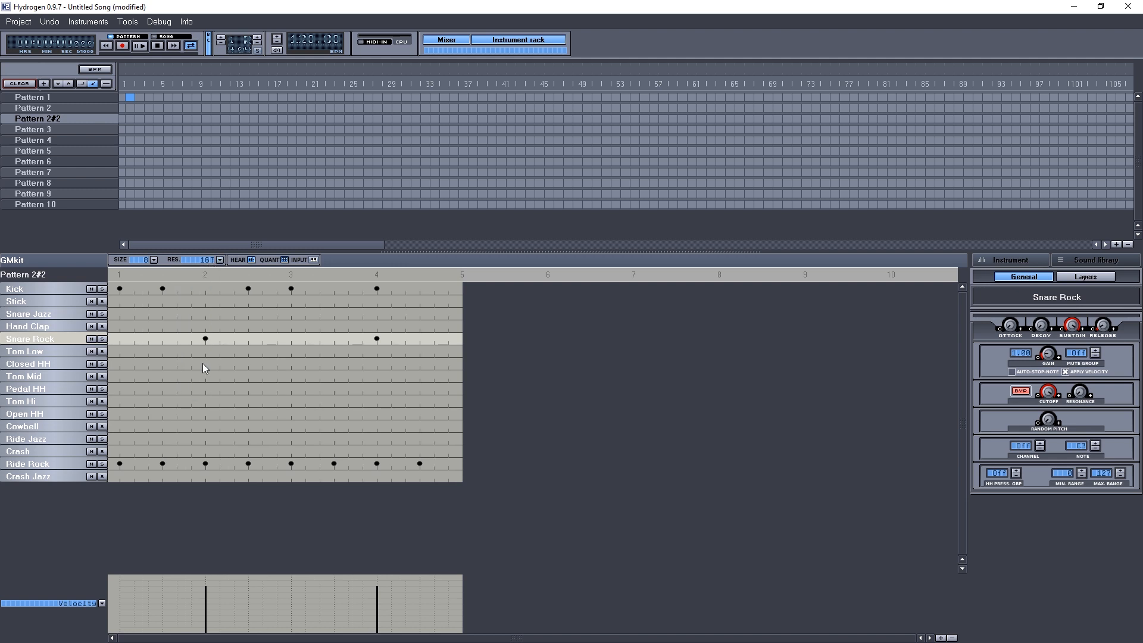
{"action": "left_click", "coordinate": [219, 259]}
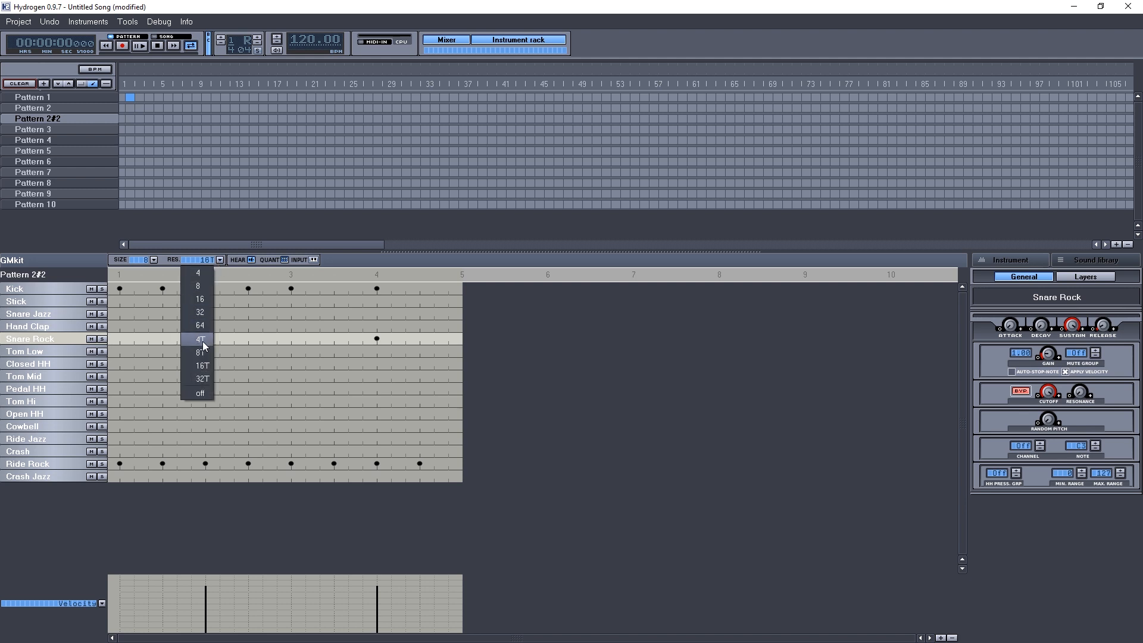
{"action": "left_click", "coordinate": [202, 351]}
{"action": "left_click", "coordinate": [406, 339]}
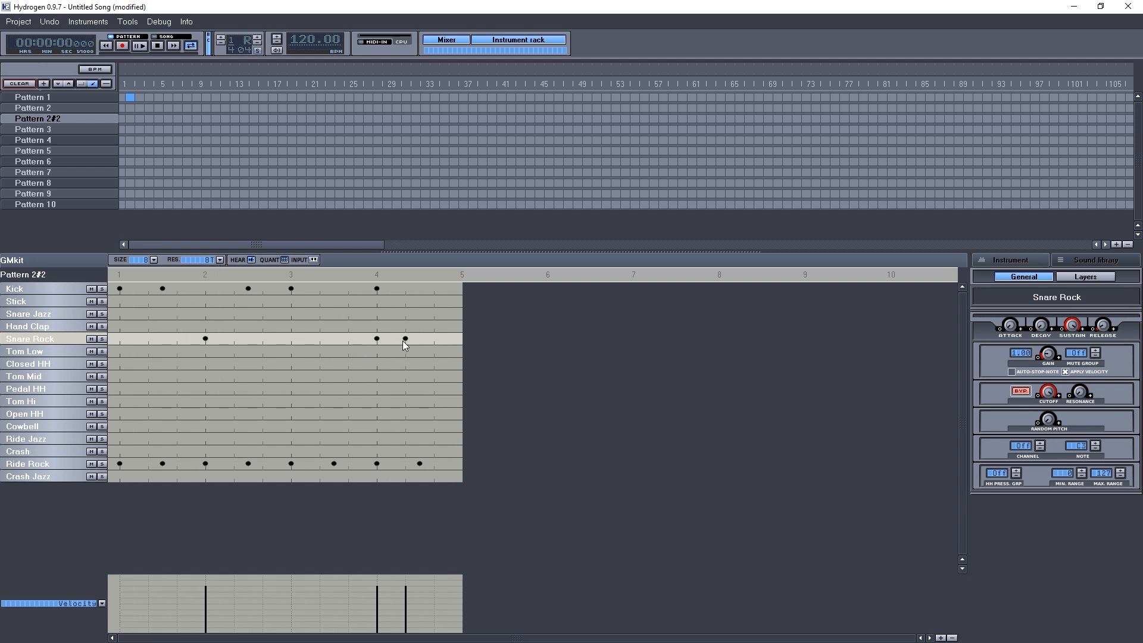
{"action": "left_click", "coordinate": [433, 340]}
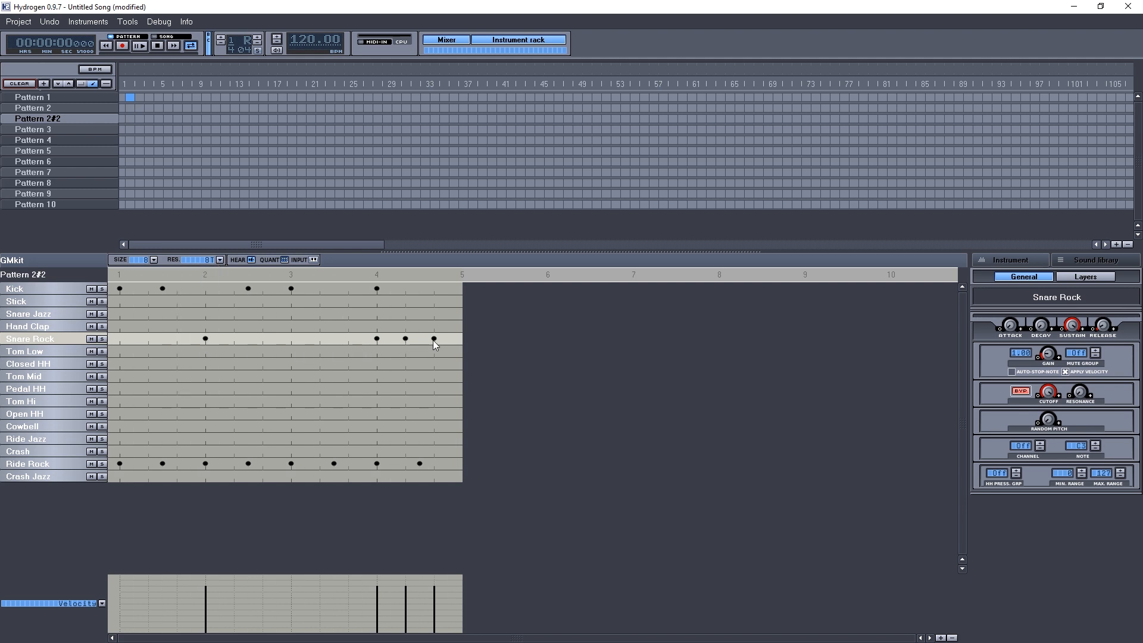
Play the pattern, then switch to song mode and play the song arrangement before stopping.
{"action": "left_click", "coordinate": [139, 46]}
{"action": "left_click", "coordinate": [157, 46]}
{"action": "left_click", "coordinate": [157, 37]}
{"action": "left_click", "coordinate": [141, 46]}
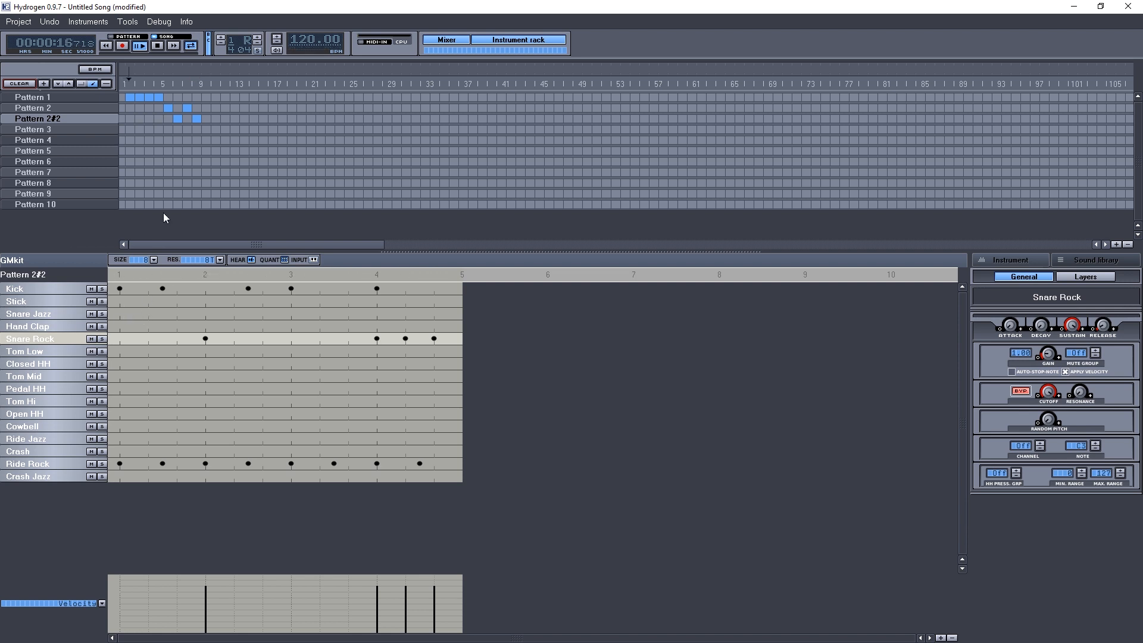
{"action": "left_click", "coordinate": [157, 46]}
Select Pattern 1 and start playback.
{"action": "left_click", "coordinate": [47, 96]}
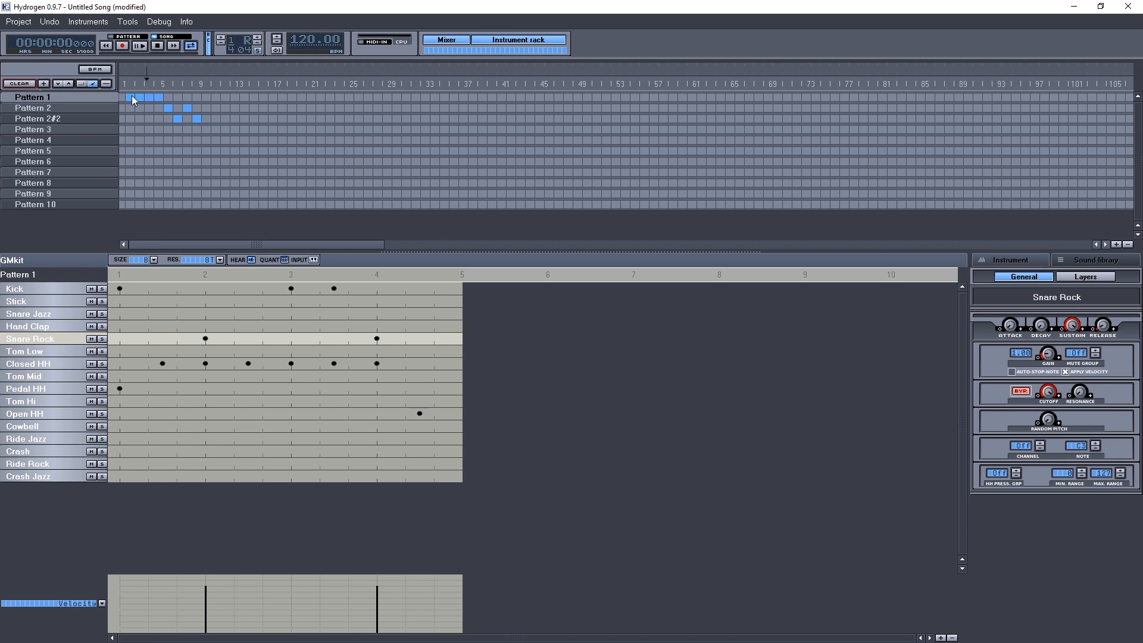
{"action": "left_click", "coordinate": [142, 47]}
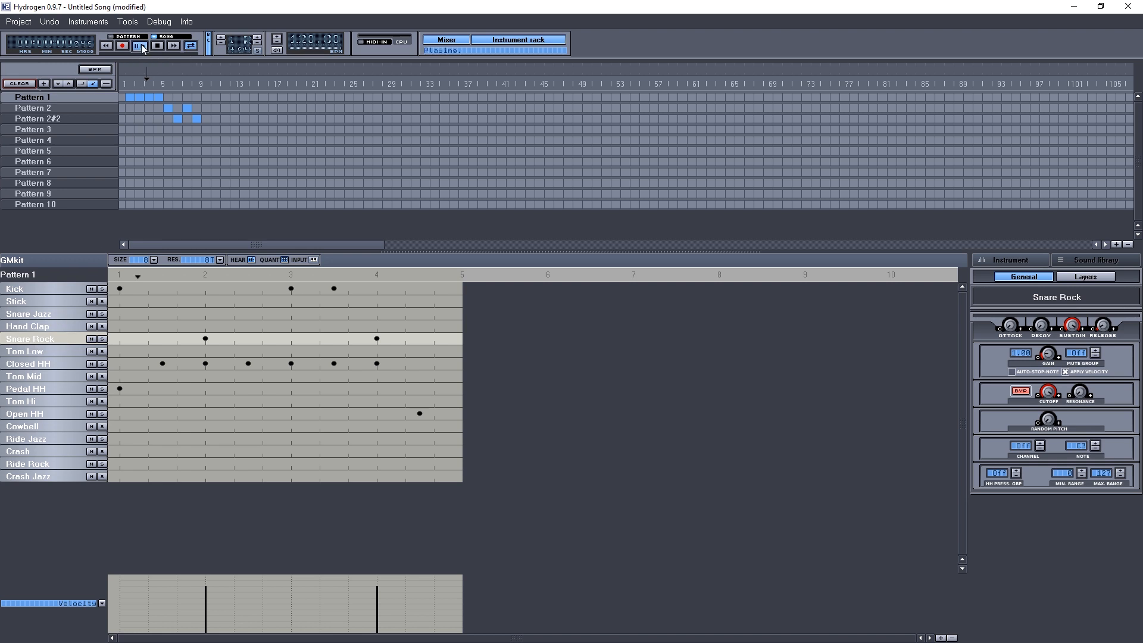
Adjust the velocity of the Snare Rock note on beat 4 and the Pedal HH note on beat 1.
{"action": "left_click", "coordinate": [377, 604]}
{"action": "left_click", "coordinate": [378, 597]}
{"action": "left_click", "coordinate": [58, 366]}
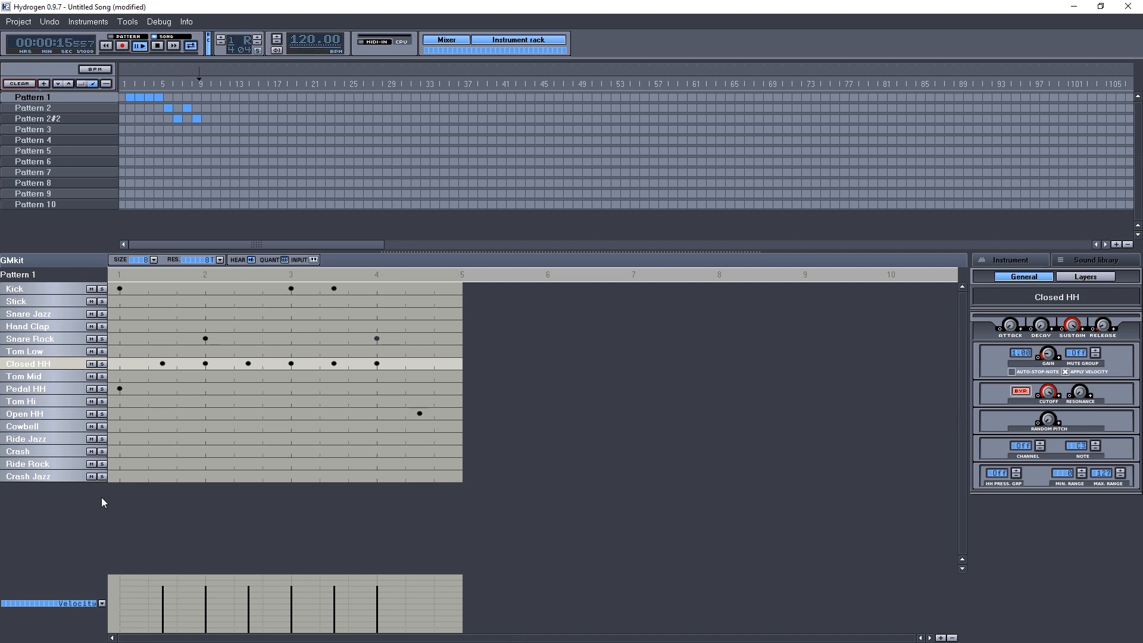
{"action": "left_click", "coordinate": [49, 389]}
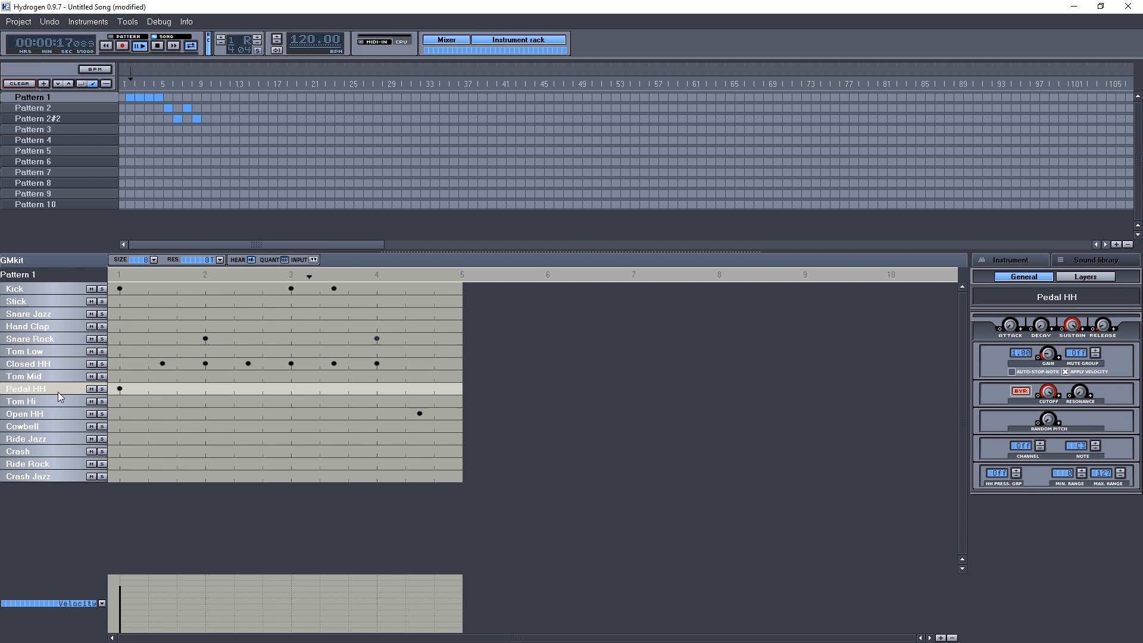
{"action": "left_click", "coordinate": [122, 593]}
Set the resolution to 16 and adjust the velocity of the Open HH note.
{"action": "left_click", "coordinate": [47, 414]}
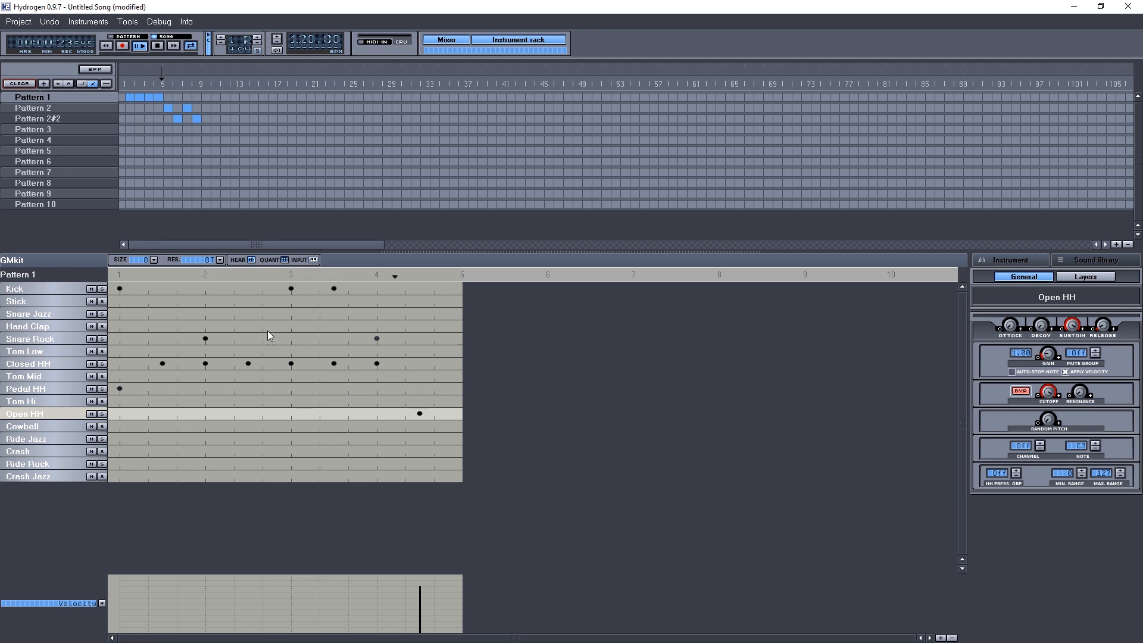
{"action": "left_click", "coordinate": [219, 260]}
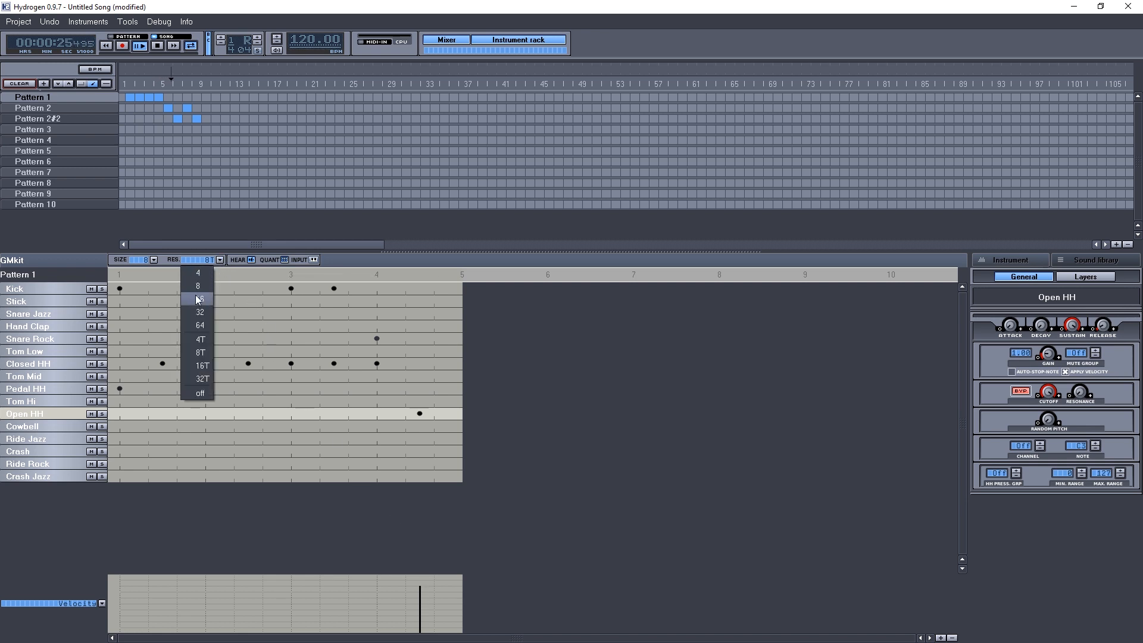
{"action": "left_click", "coordinate": [201, 298]}
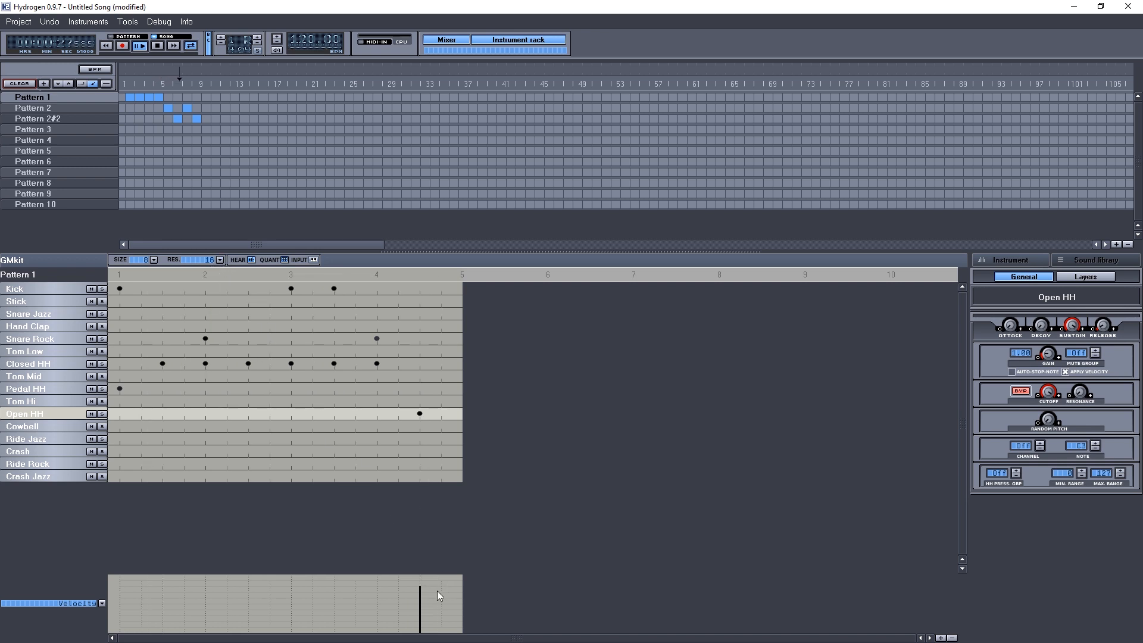
{"action": "left_click", "coordinate": [420, 591]}
Vary the velocities of the Closed HH notes so alternating hits are softer.
{"action": "left_click", "coordinate": [45, 361]}
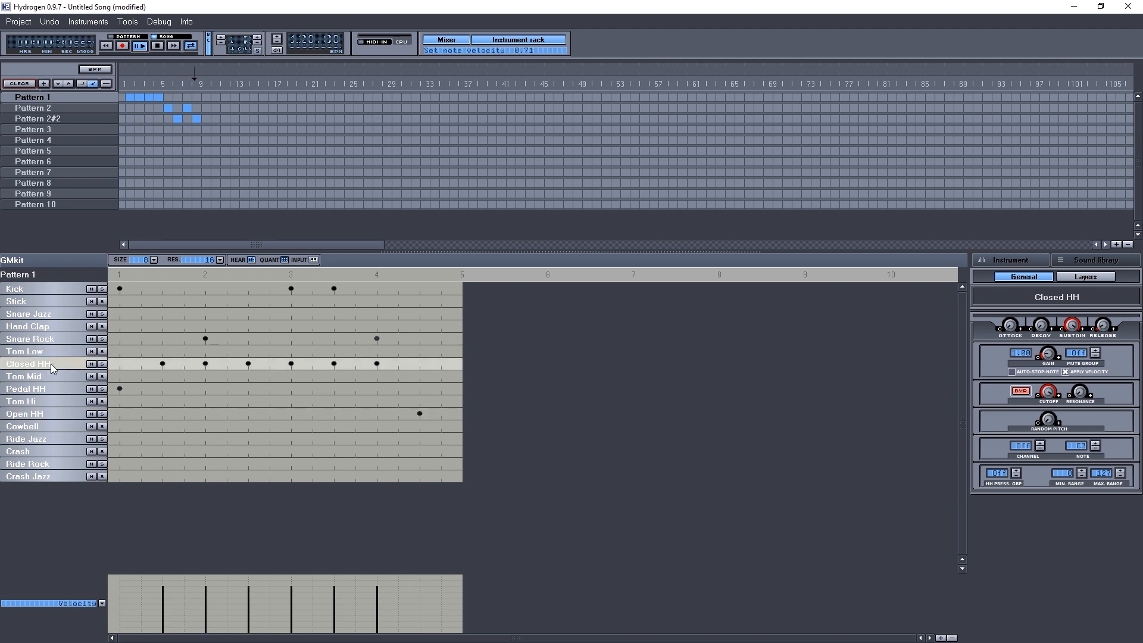
{"action": "left_click", "coordinate": [163, 590]}
{"action": "left_click", "coordinate": [205, 596]}
{"action": "left_click", "coordinate": [249, 589]}
{"action": "left_click", "coordinate": [334, 591]}
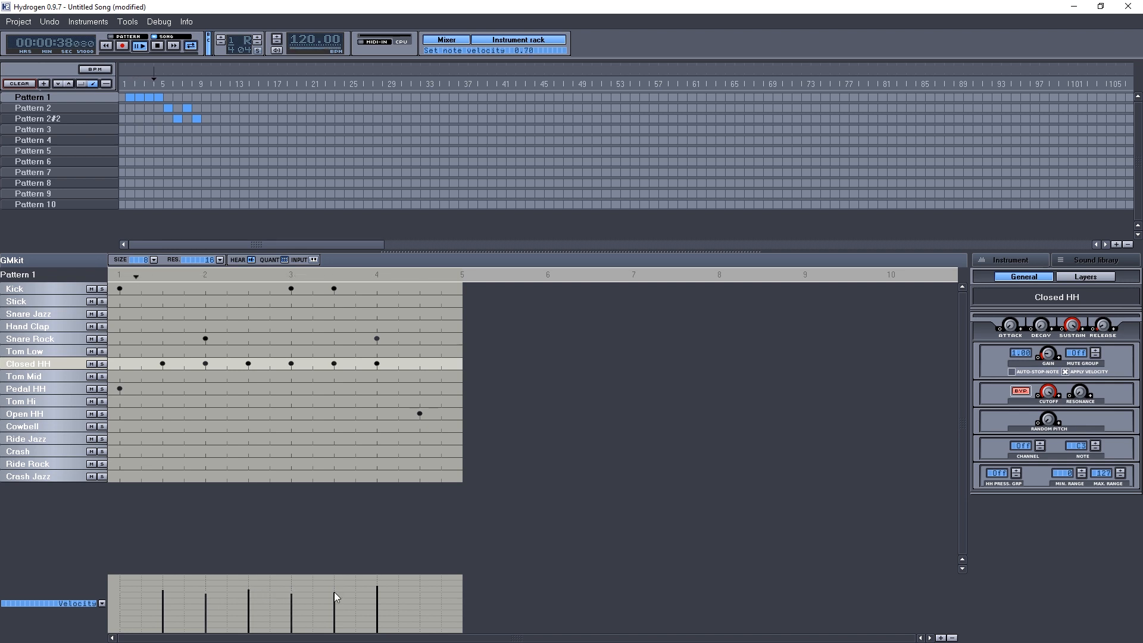
{"action": "left_click", "coordinate": [376, 593]}
Adjust the Kick note velocities and raise the Kick's random pitch amount.
{"action": "left_click", "coordinate": [36, 286]}
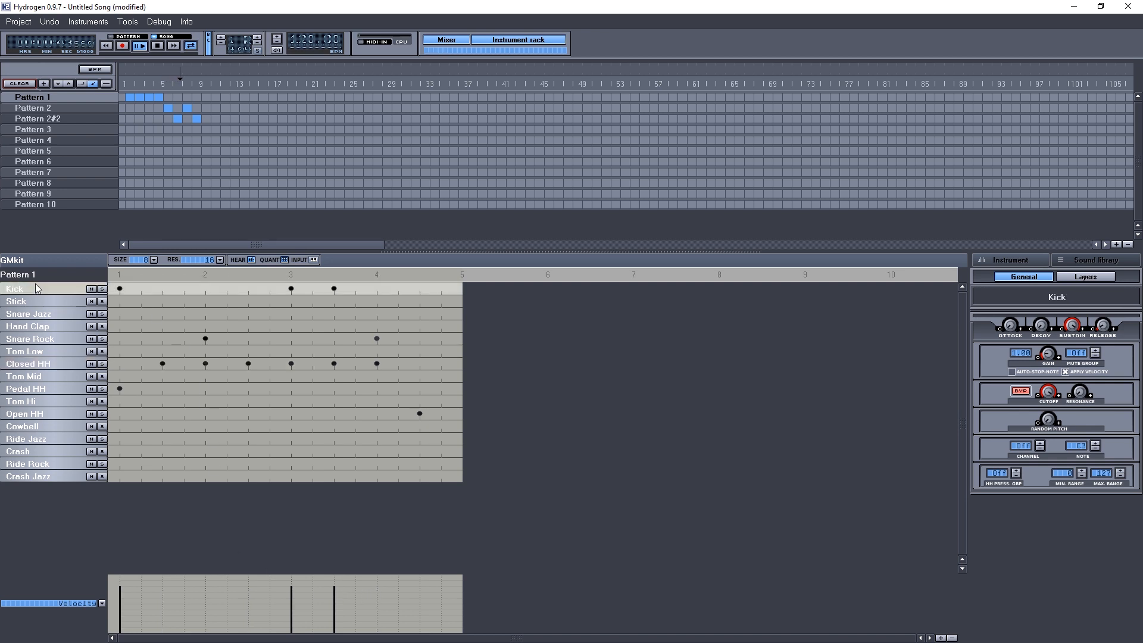
{"action": "left_click", "coordinate": [120, 585]}
{"action": "left_click_drag", "start_coordinate": [119, 587], "coordinate": [120, 591]}
{"action": "left_click_drag", "start_coordinate": [334, 589], "coordinate": [334, 594]}
{"action": "mouse_move", "coordinate": [1047, 418]}
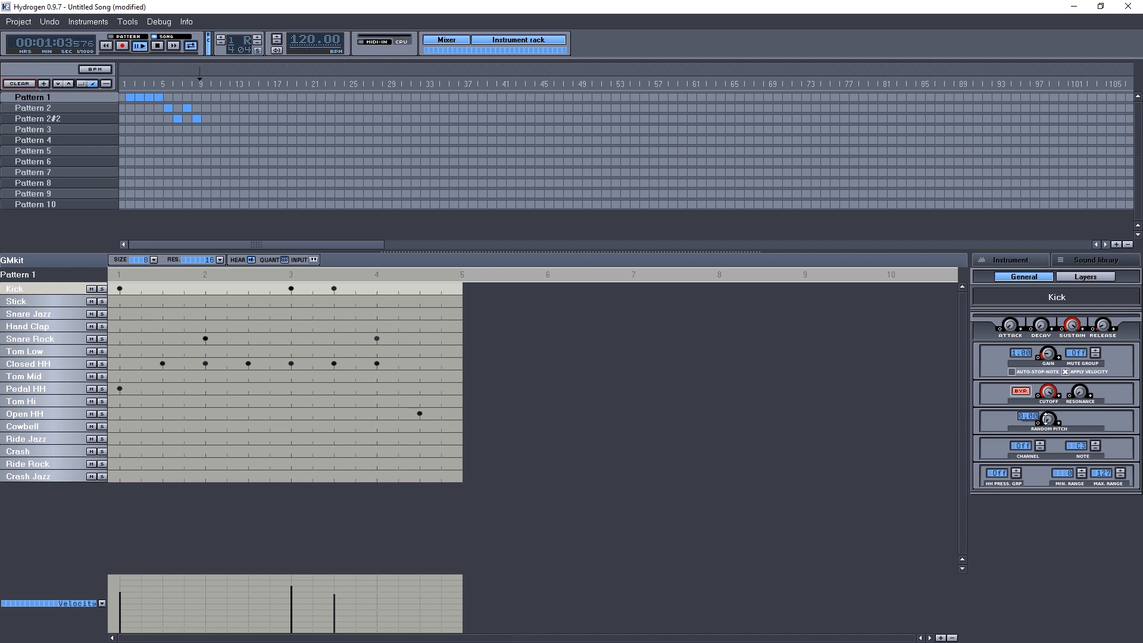
{"action": "left_click_drag", "start_coordinate": [1049, 421], "coordinate": [1048, 414]}
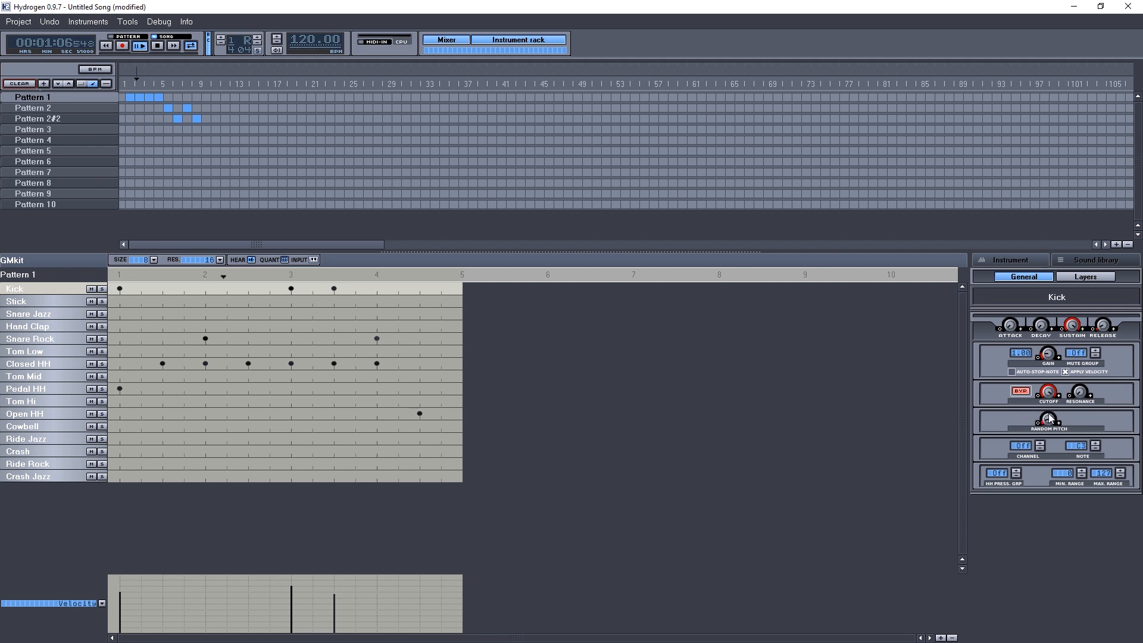
Raise the Closed HH's random pitch amount and stop playback.
{"action": "left_click", "coordinate": [27, 363]}
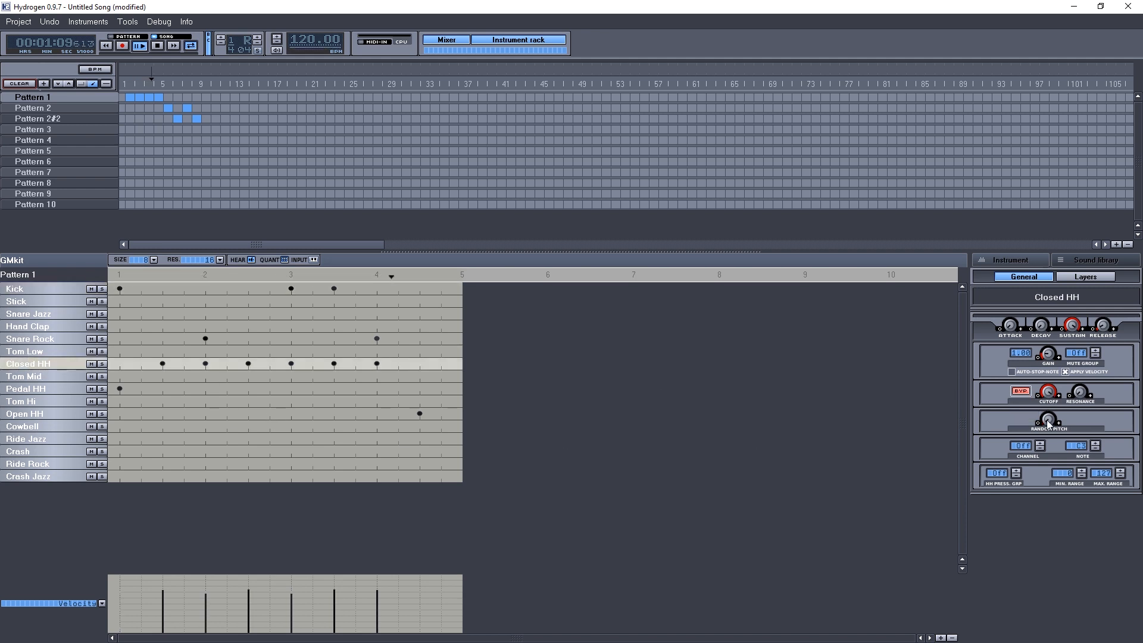
{"action": "left_click_drag", "start_coordinate": [1049, 420], "coordinate": [1051, 409]}
{"action": "left_click_drag", "start_coordinate": [1049, 422], "coordinate": [1047, 410]}
{"action": "left_click", "coordinate": [158, 46]}
Export the song as a MIDI file named Drum Demo in the user's home folder.
{"action": "left_click", "coordinate": [24, 24]}
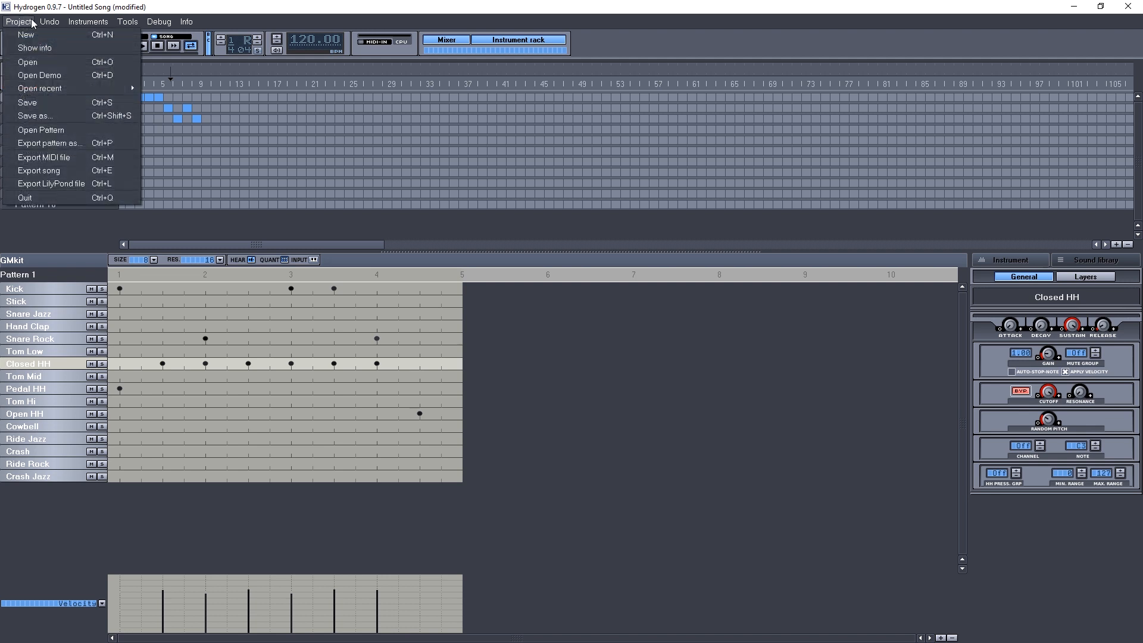
{"action": "left_click", "coordinate": [50, 158]}
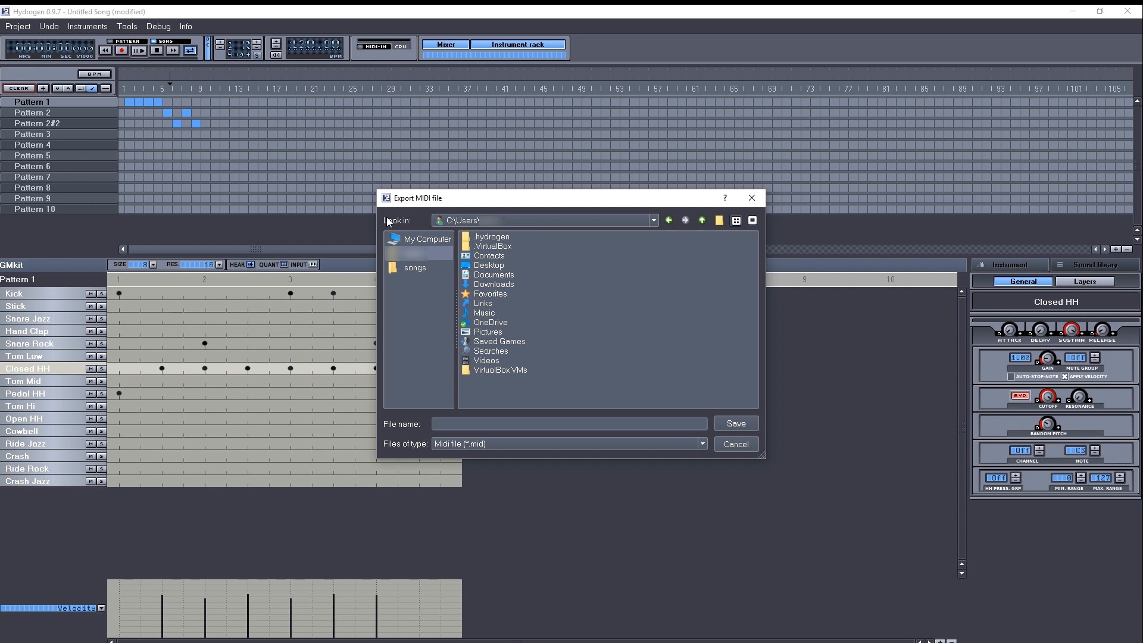
{"action": "left_click", "coordinate": [399, 239]}
{"action": "left_click", "coordinate": [408, 252]}
{"action": "type", "text": "Drum Demo"}
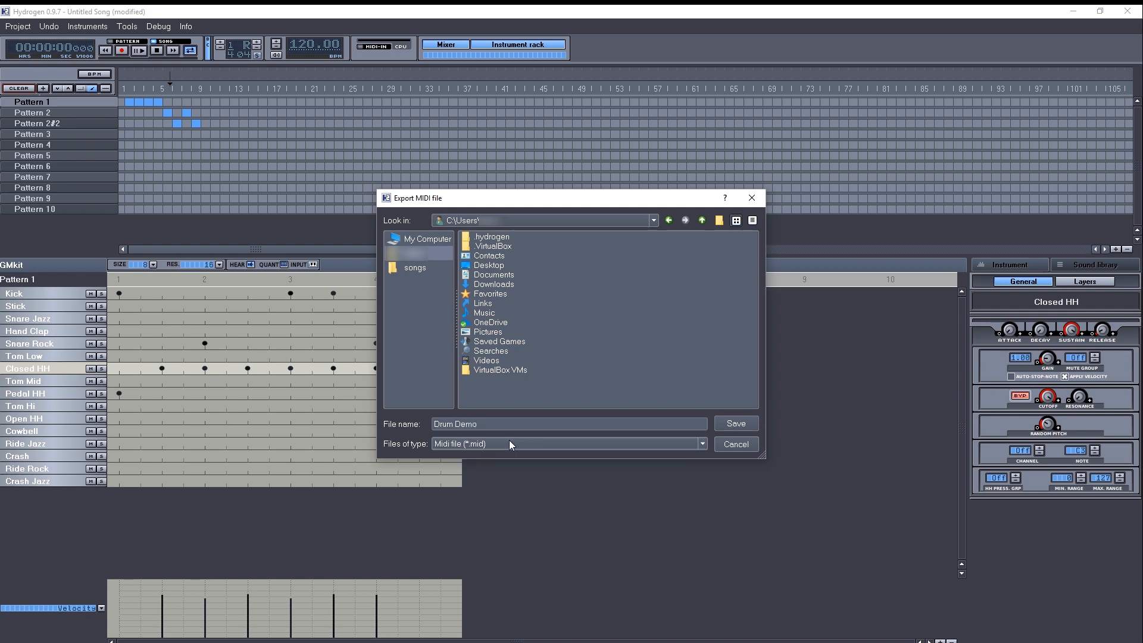
{"action": "left_click", "coordinate": [741, 423]}
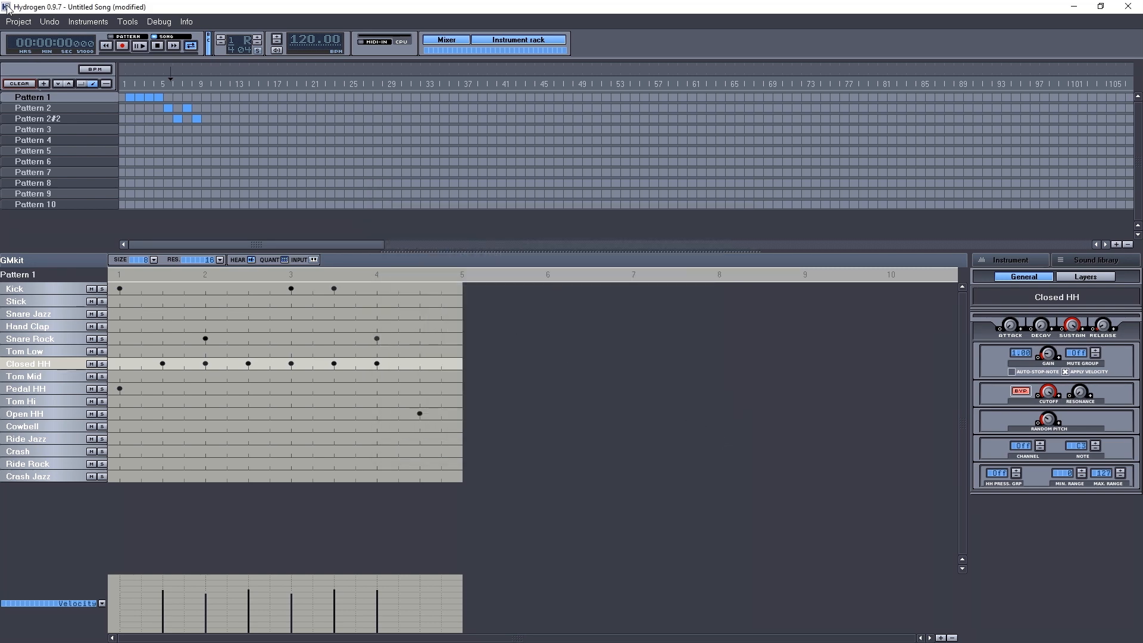